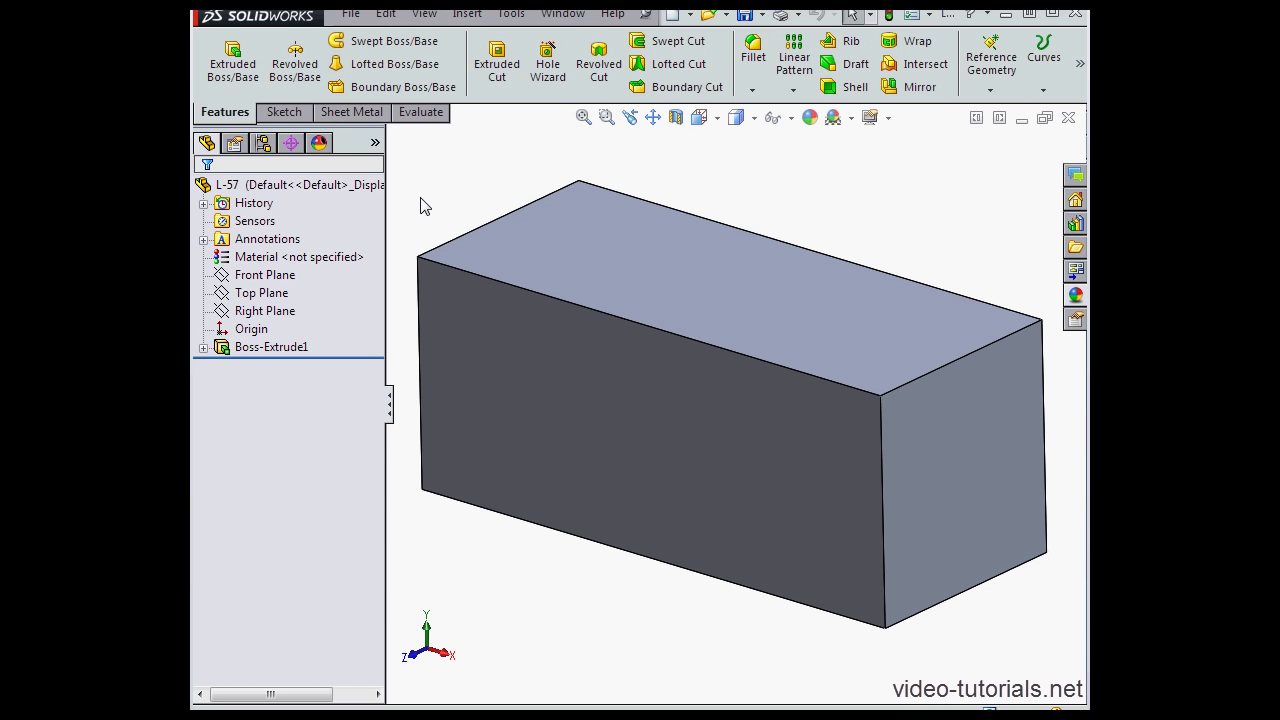
- Cut an ANSI Metric M6 flat-head countersink hole into the block's top face near the back-left corner
click(548, 62)
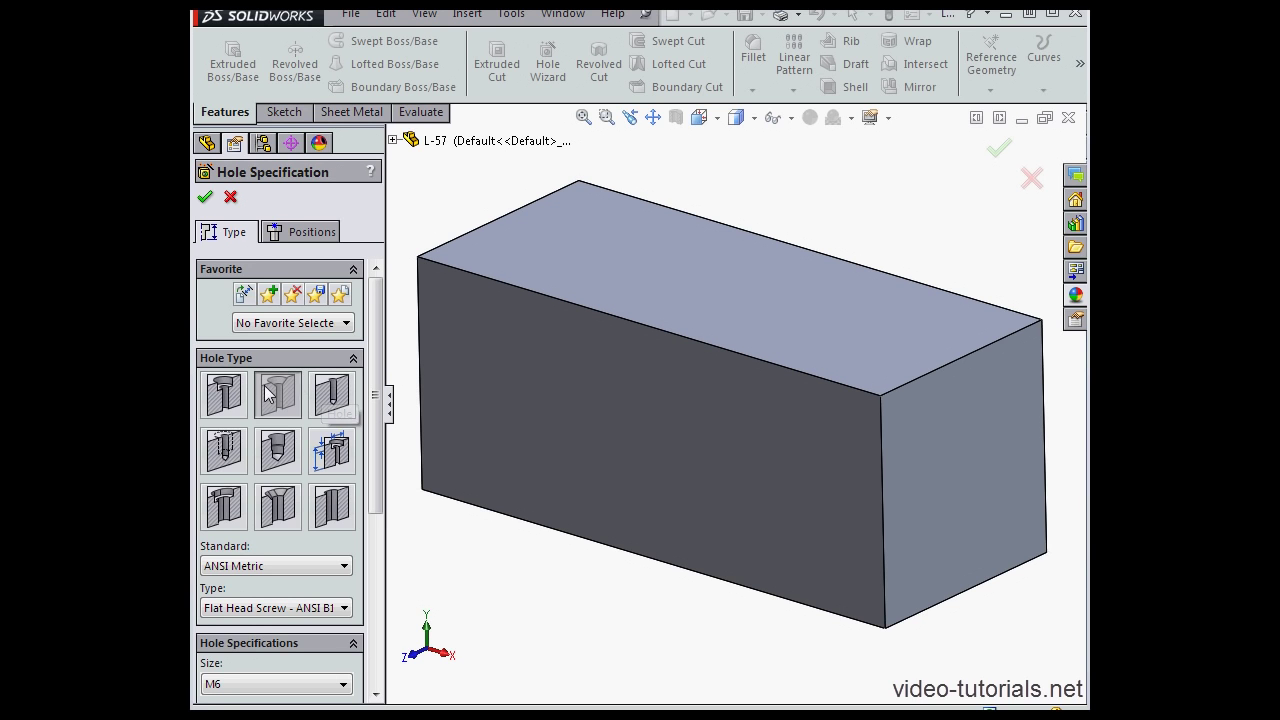
click(228, 396)
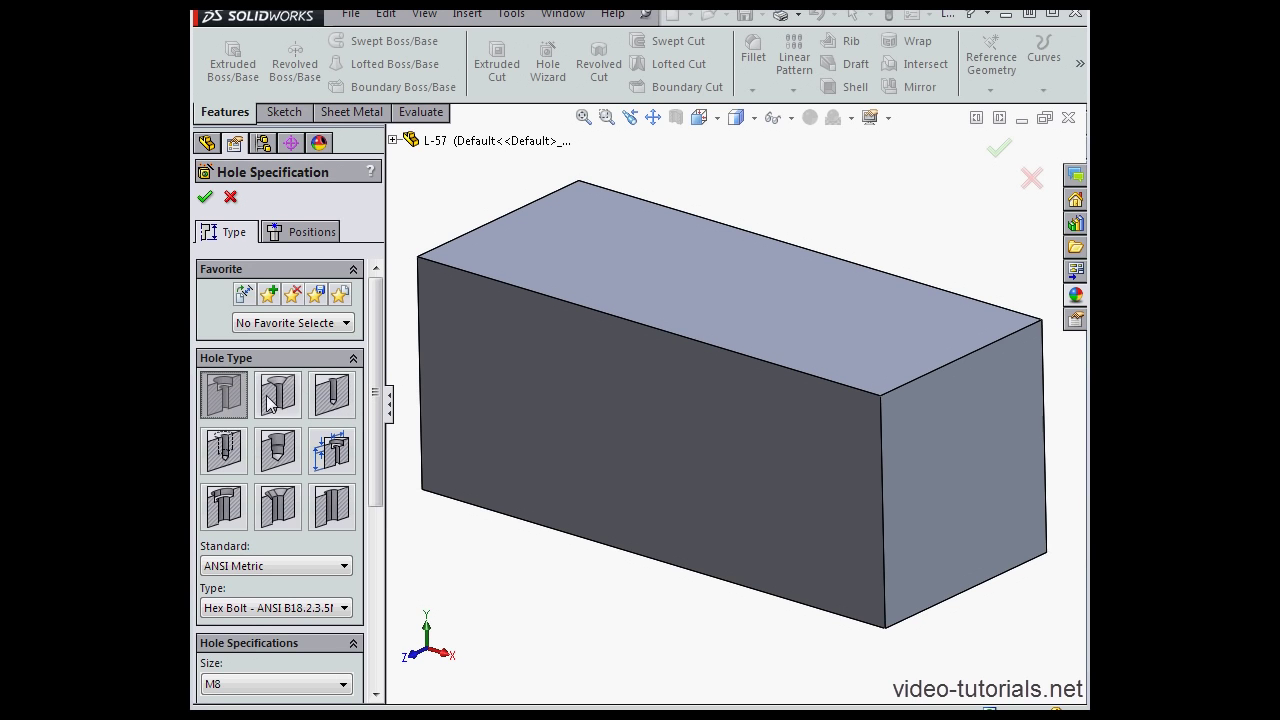
click(277, 400)
scroll(270, 388, down, 5)
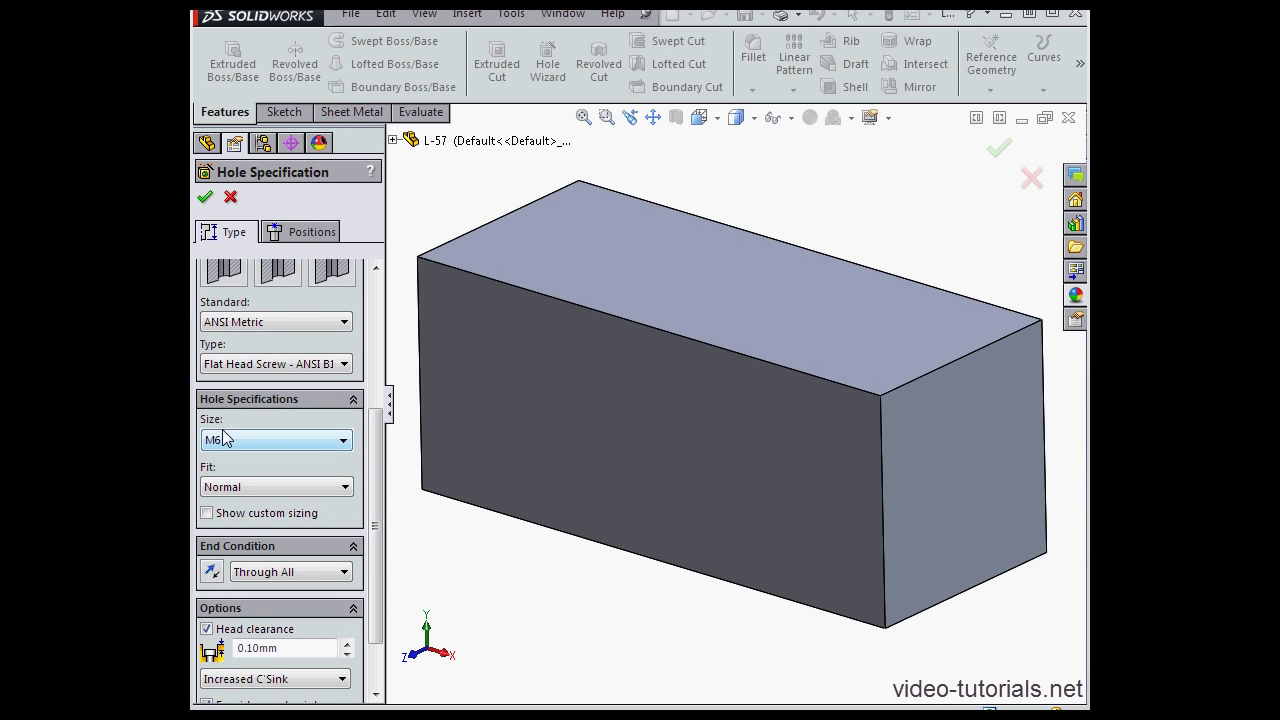
scroll(388, 400, up, 5)
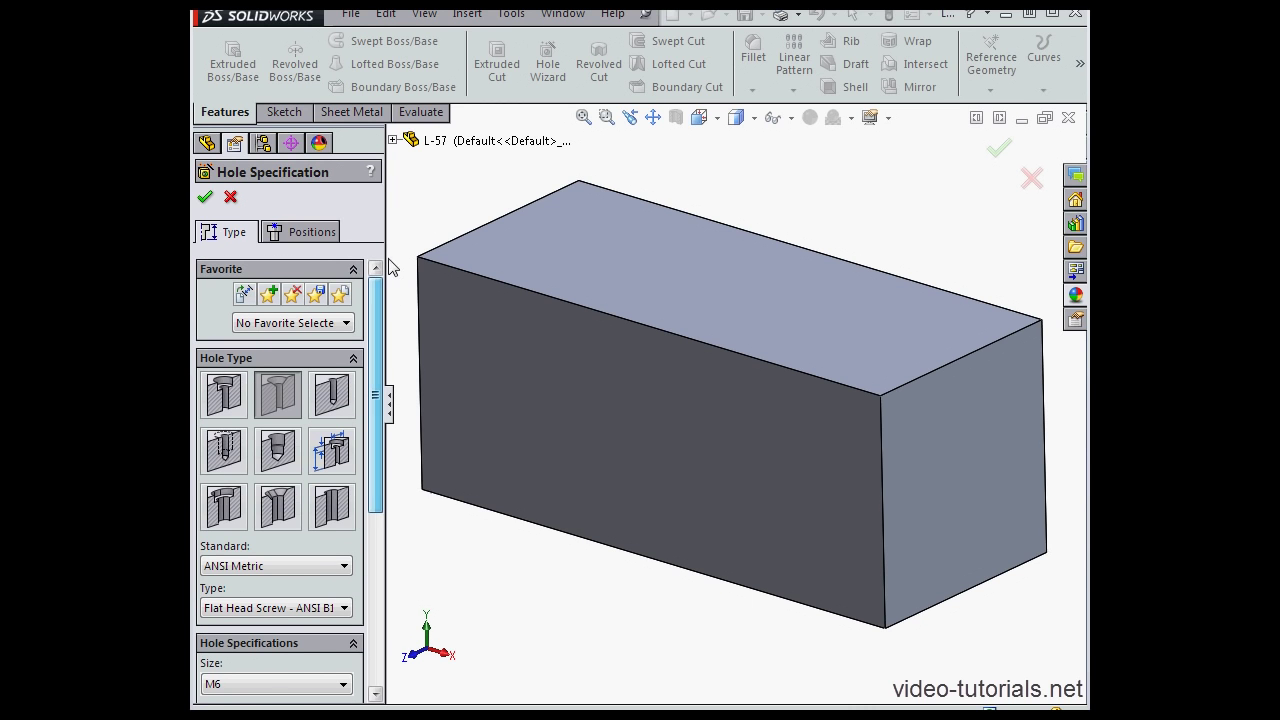
click(303, 233)
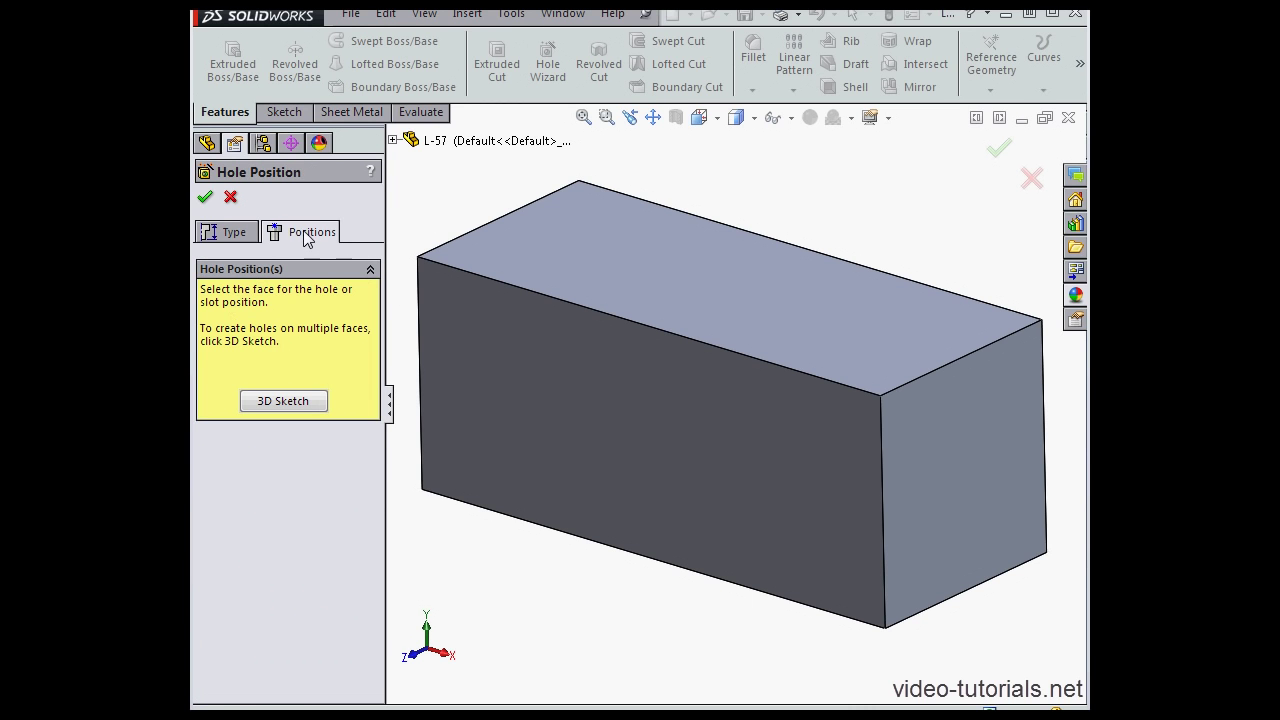
click(492, 240)
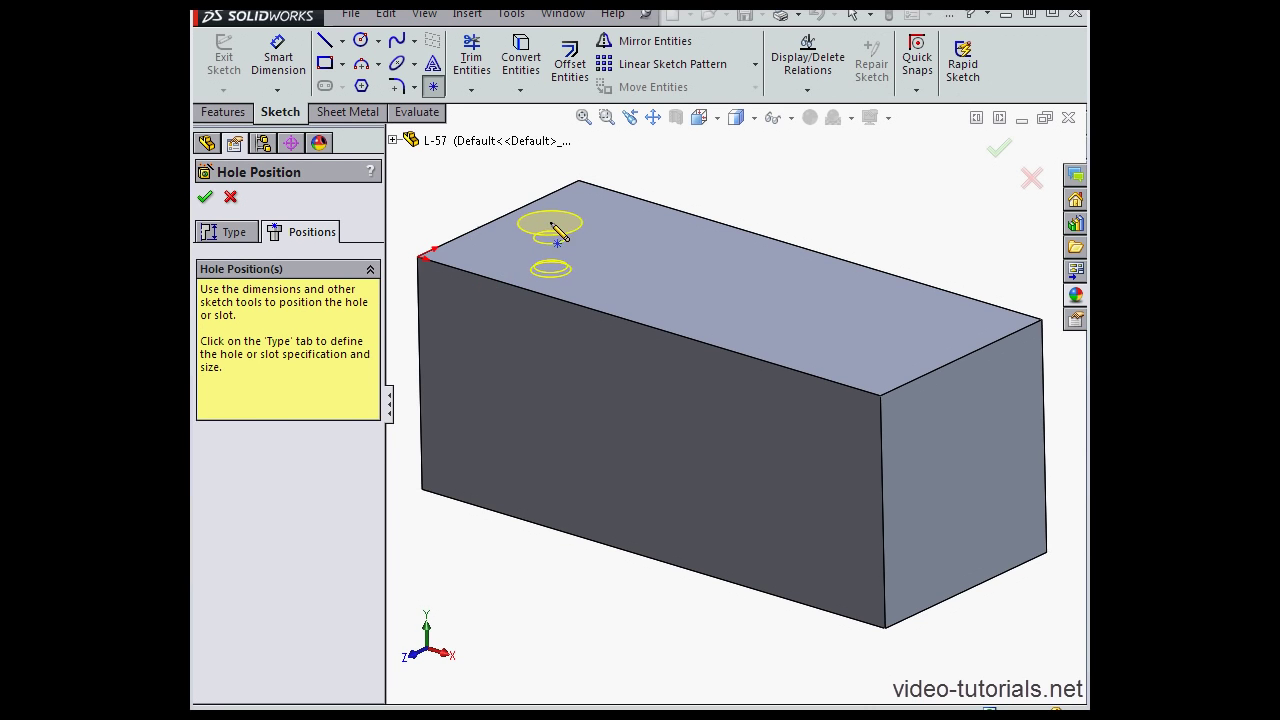
click(550, 221)
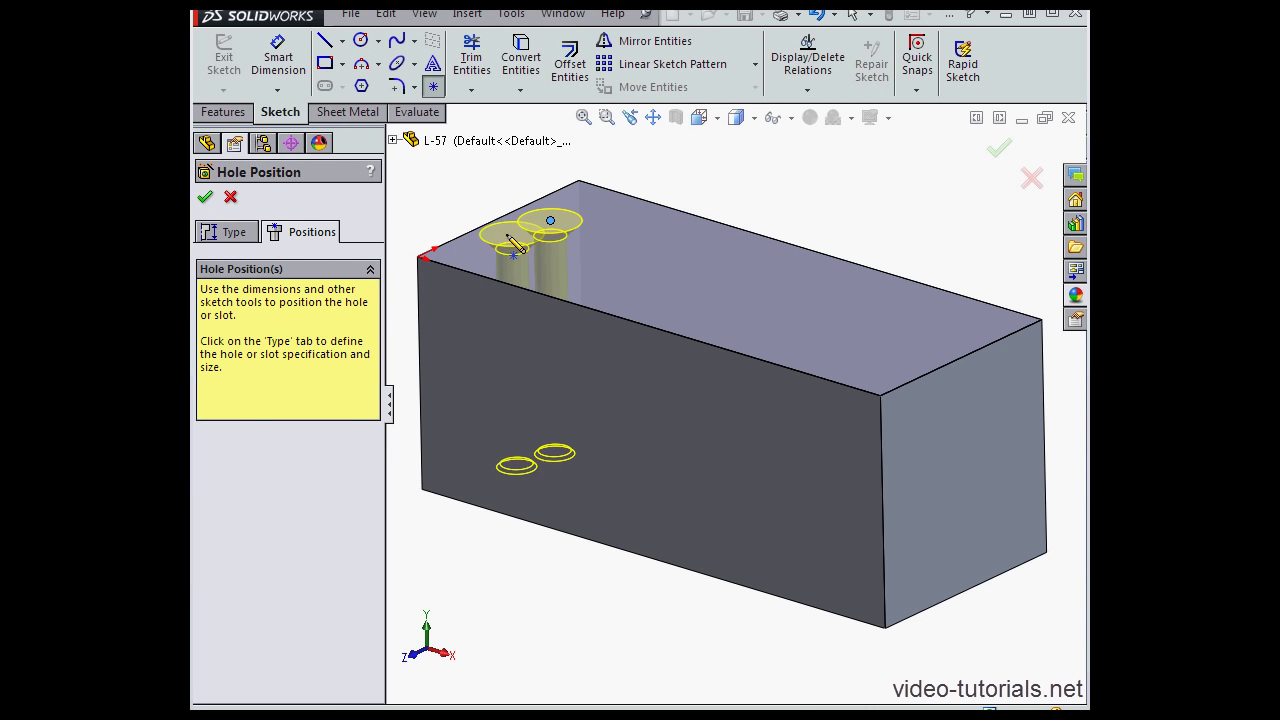
click(205, 198)
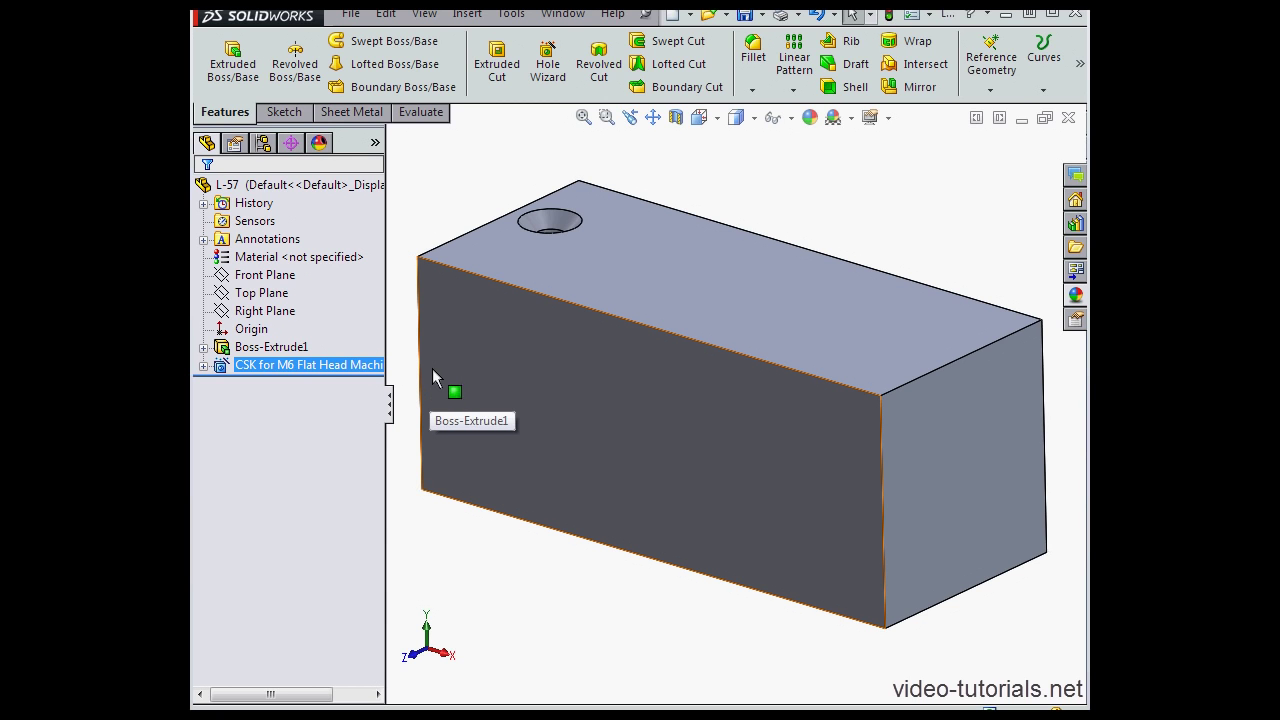
- Start a sketch on the front face and draw a centerline from the bottom edge to the top edge
right_click(560, 340)
click(599, 308)
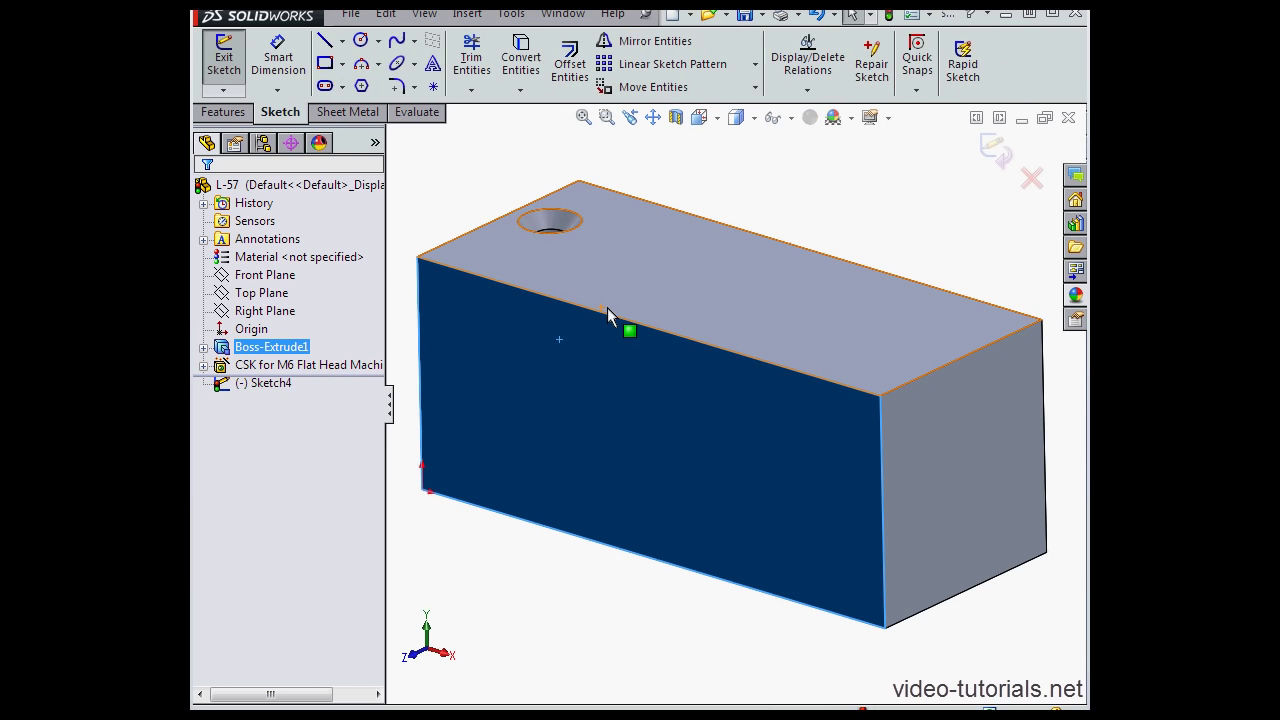
click(341, 40)
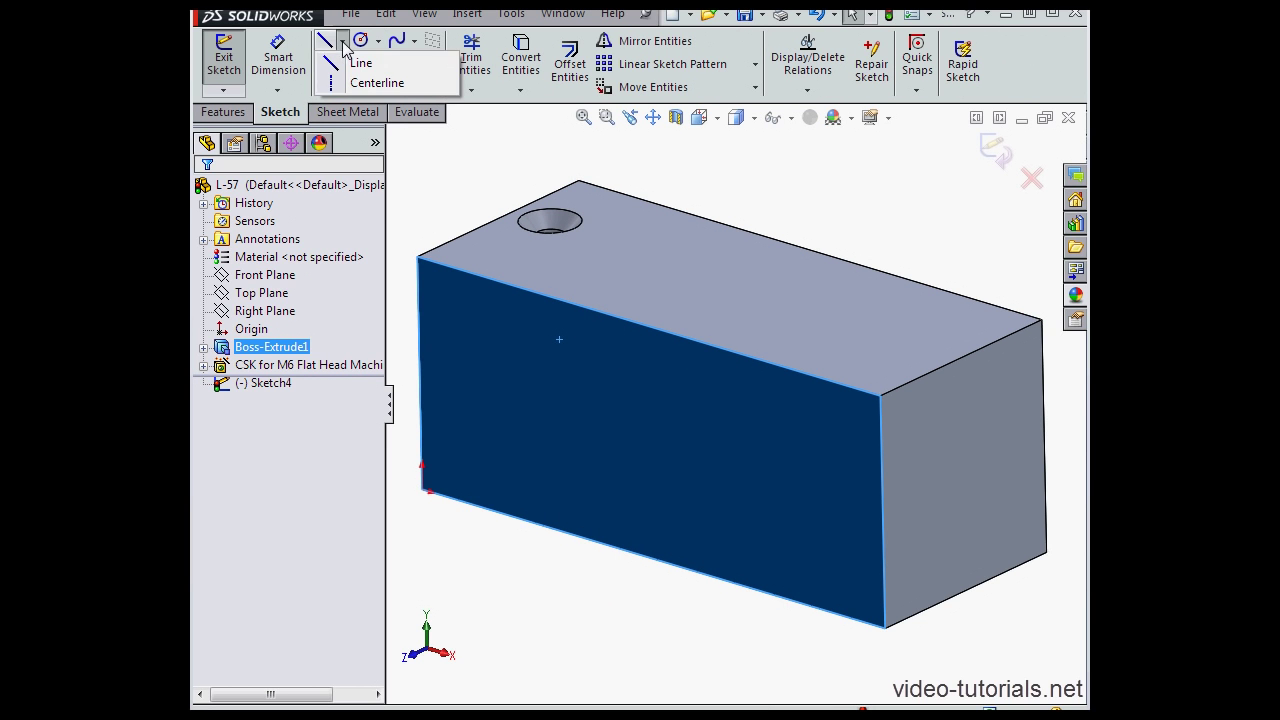
click(537, 522)
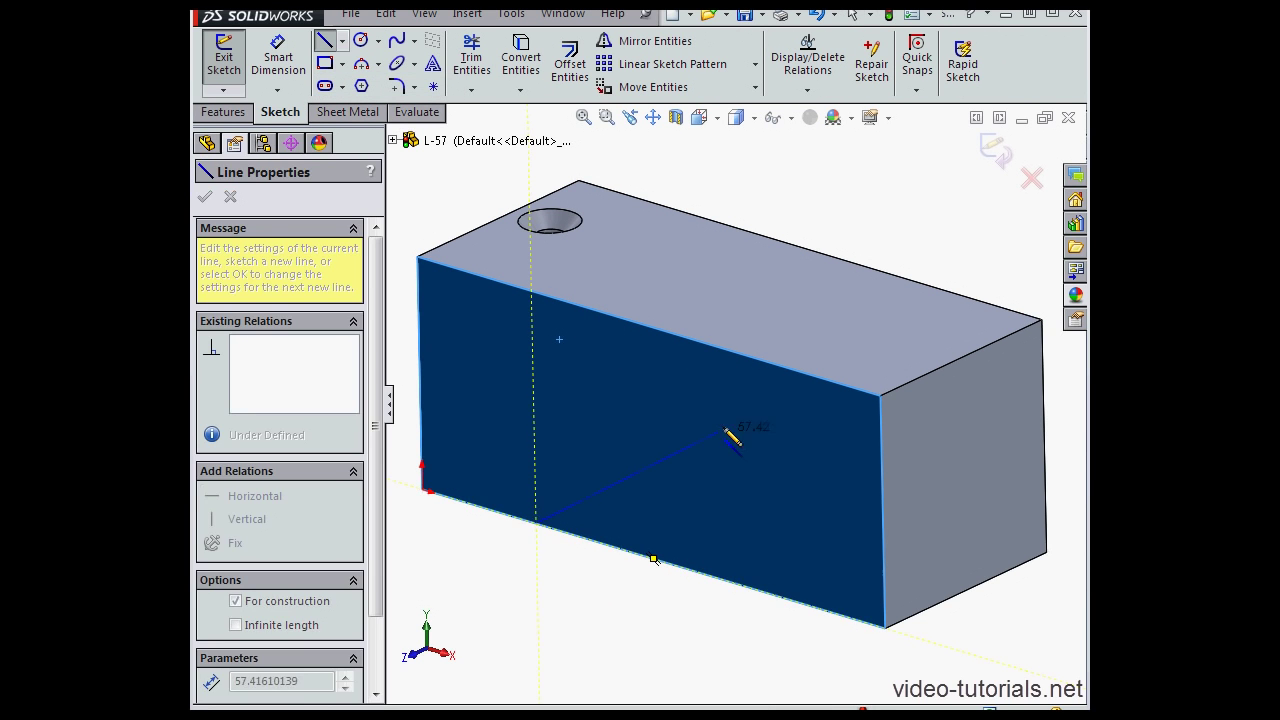
click(746, 358)
key(Escape)
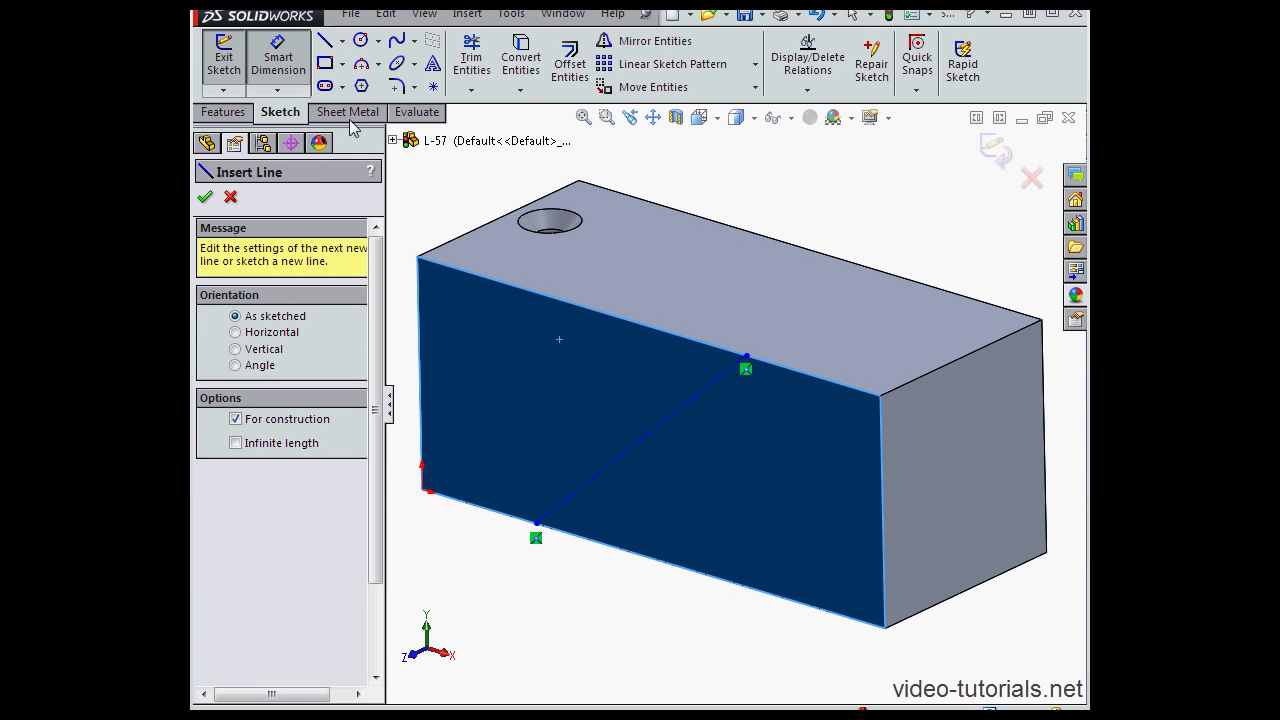
- Dimension the centerline's angle to the top edge as 45° and exit the sketch
double_click(690, 388)
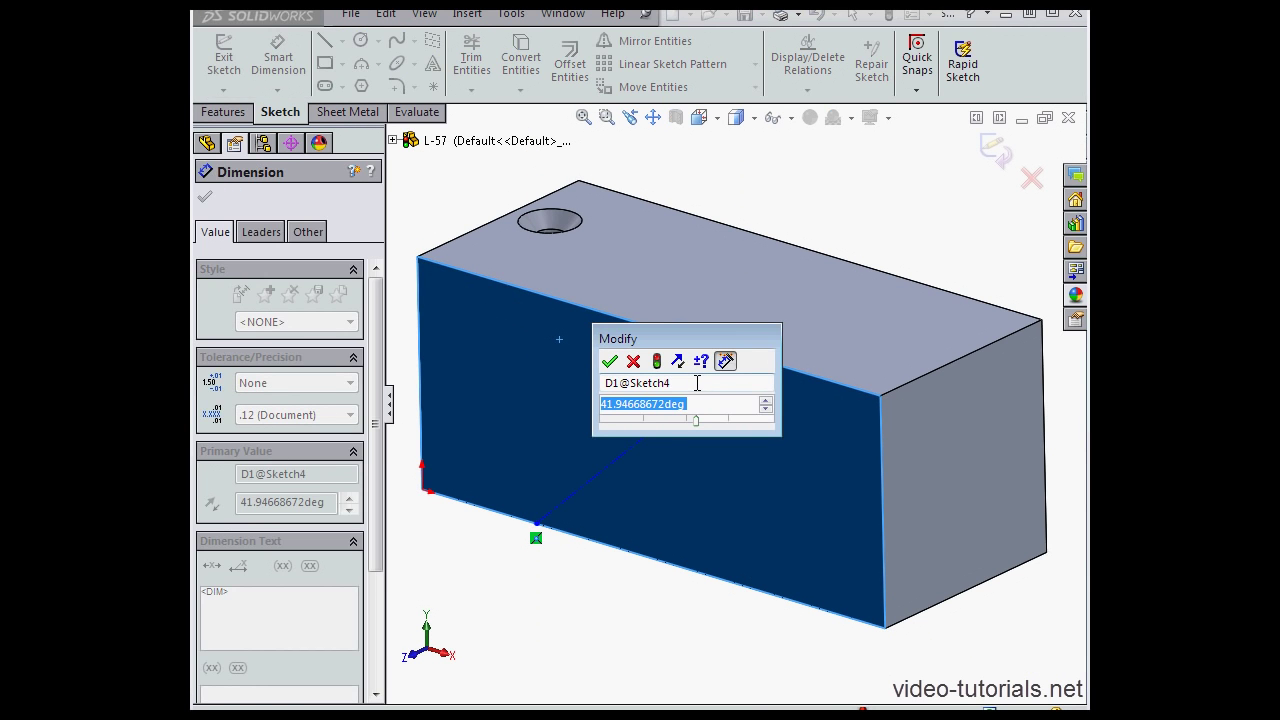
text(454)
key(BackSpace)
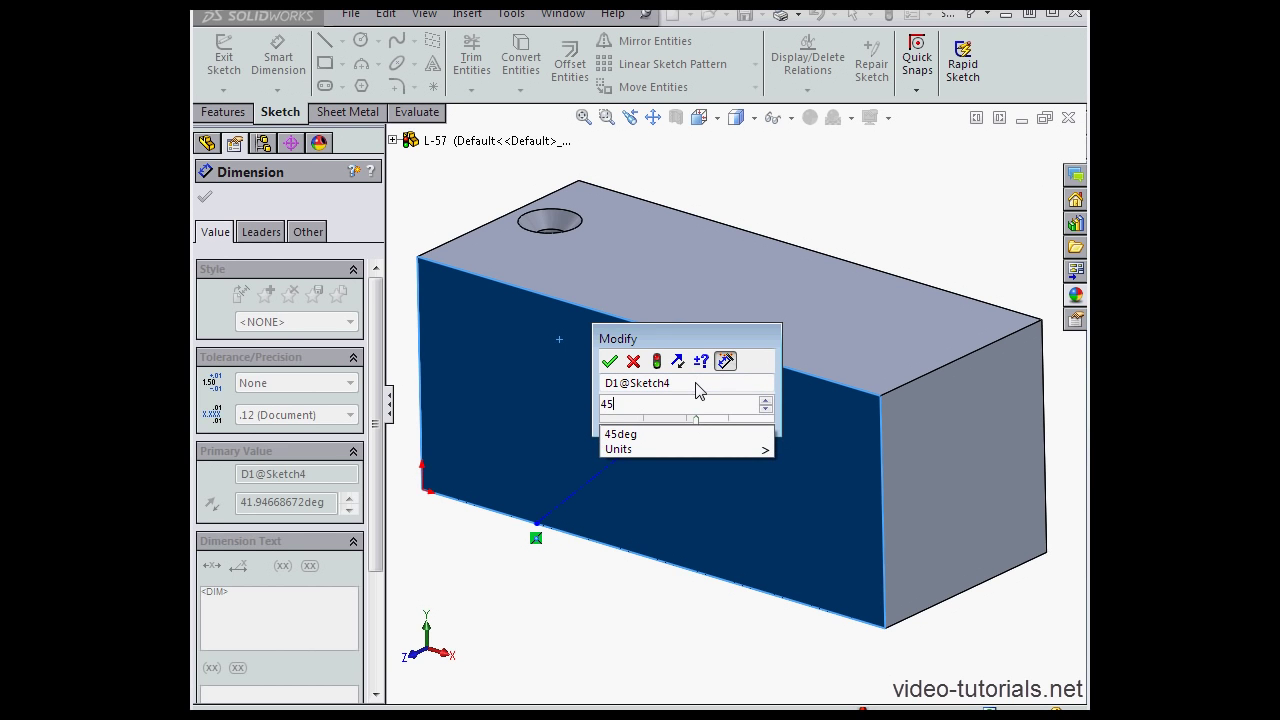
click(610, 362)
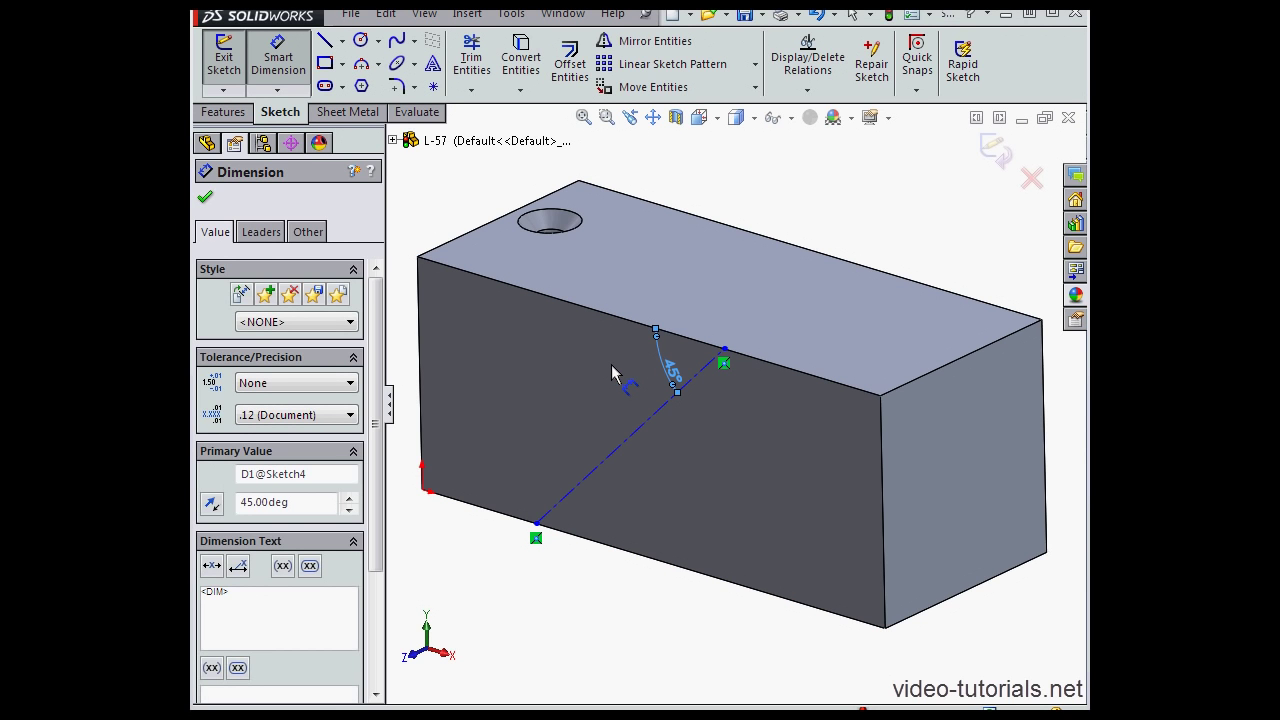
click(995, 152)
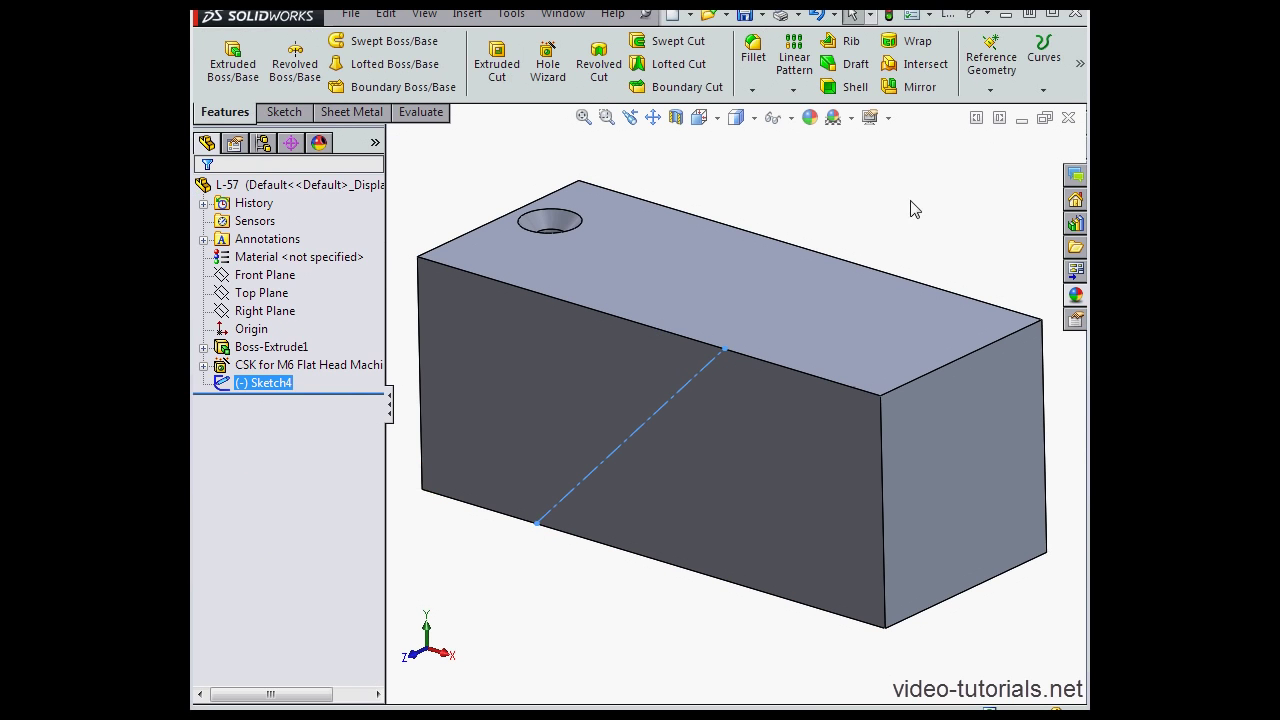
- Create Plane1 through the centerline's top endpoint, perpendicular to the 45° line
click(991, 90)
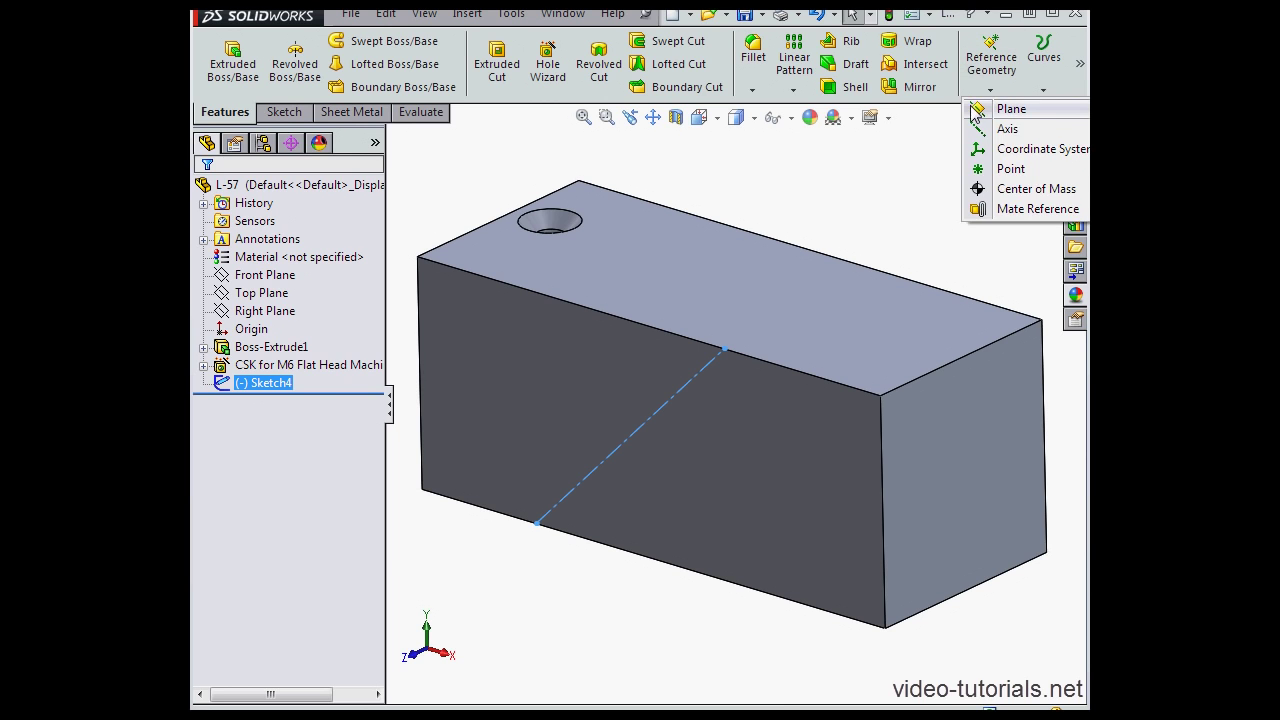
click(1008, 109)
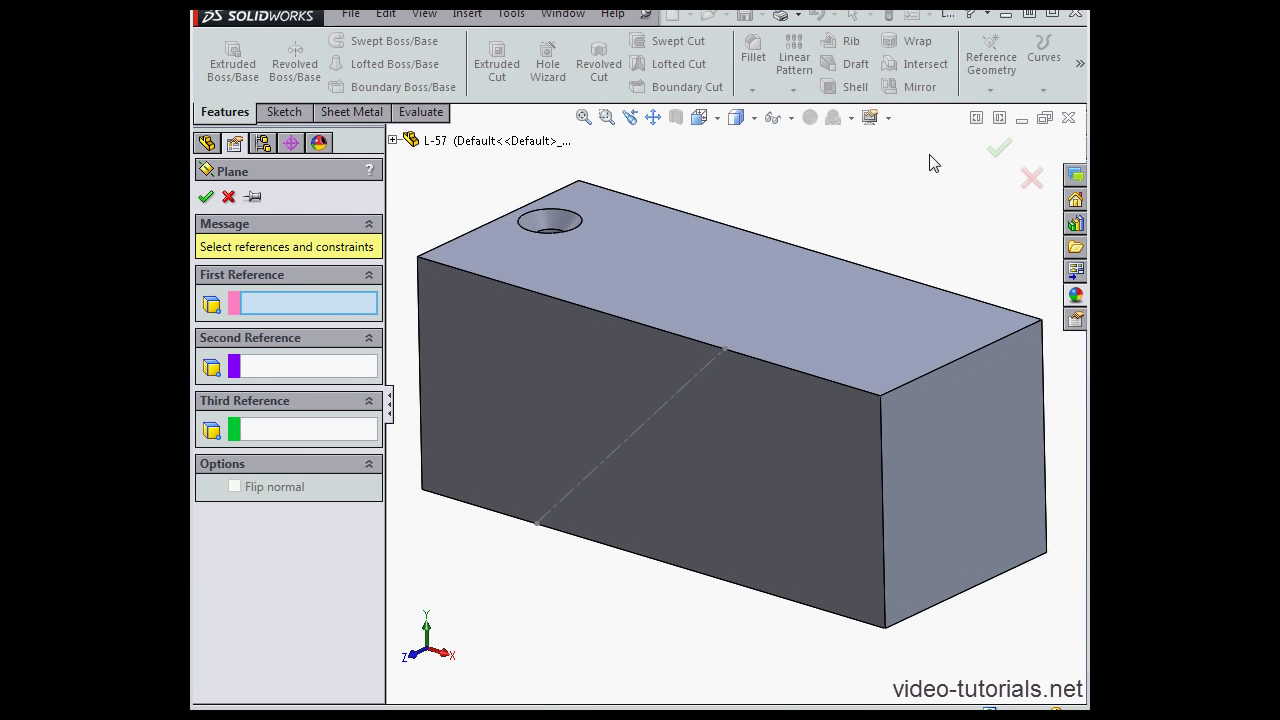
click(726, 352)
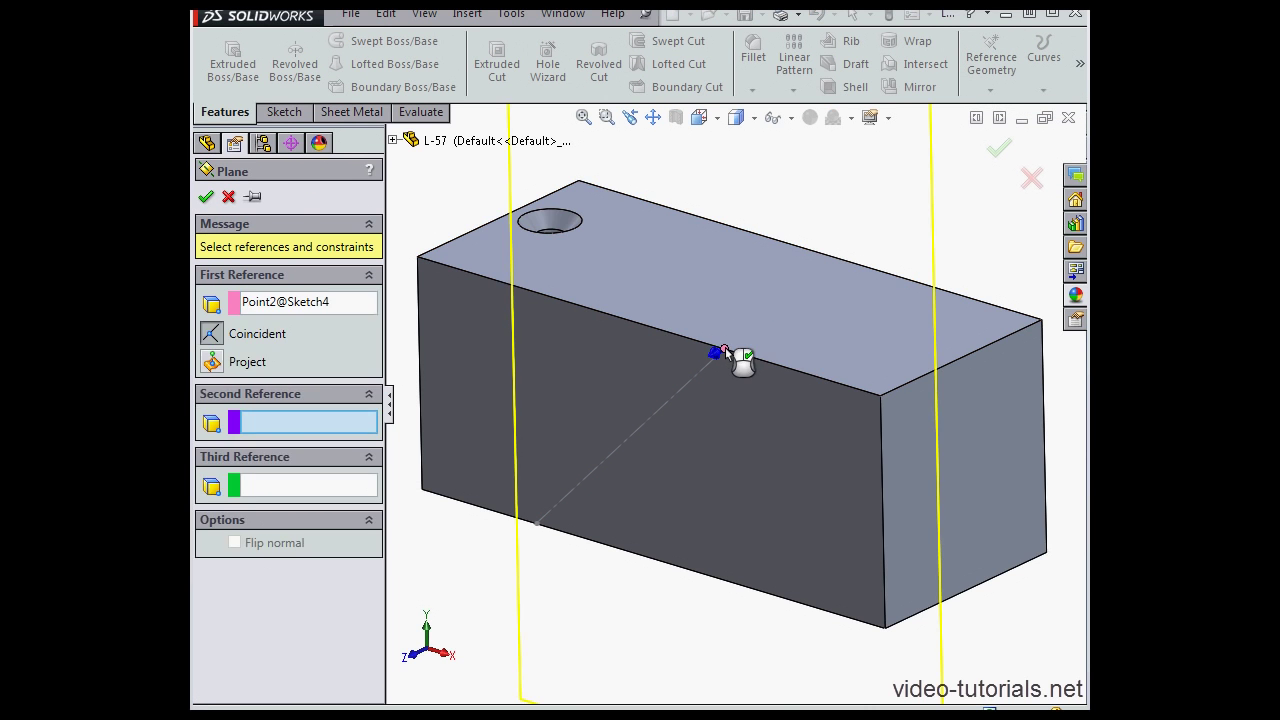
click(690, 388)
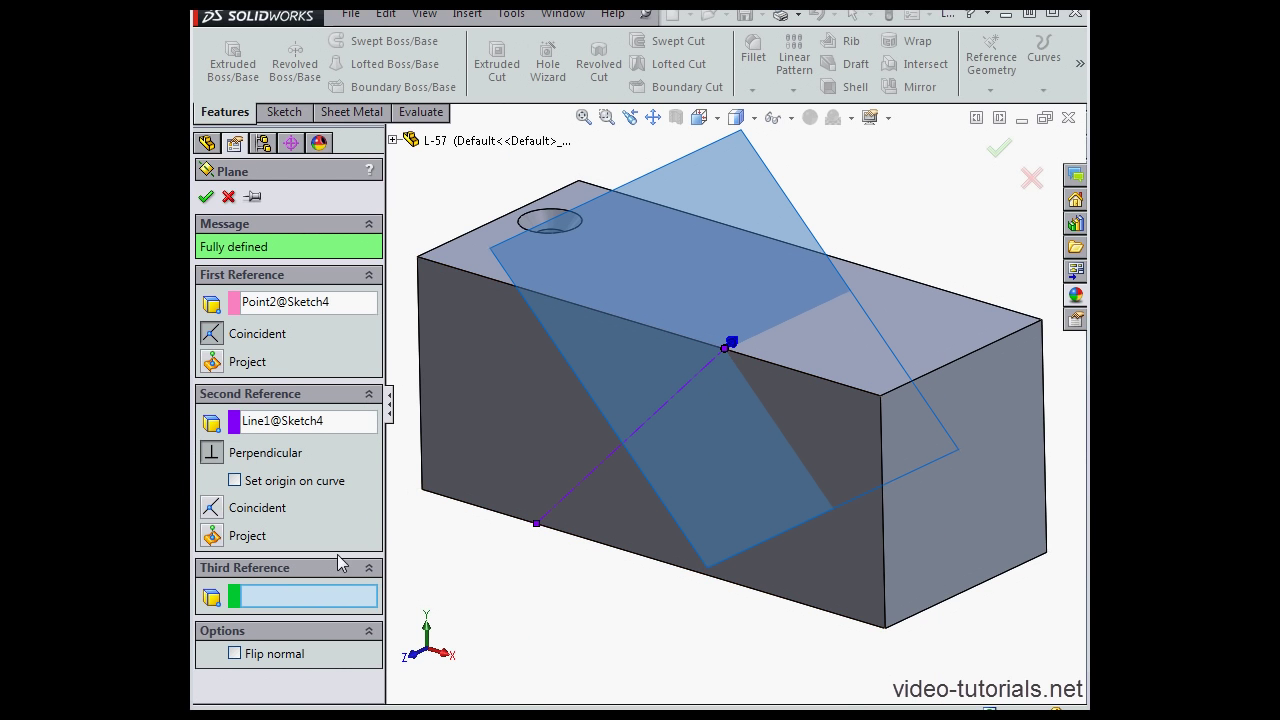
click(206, 196)
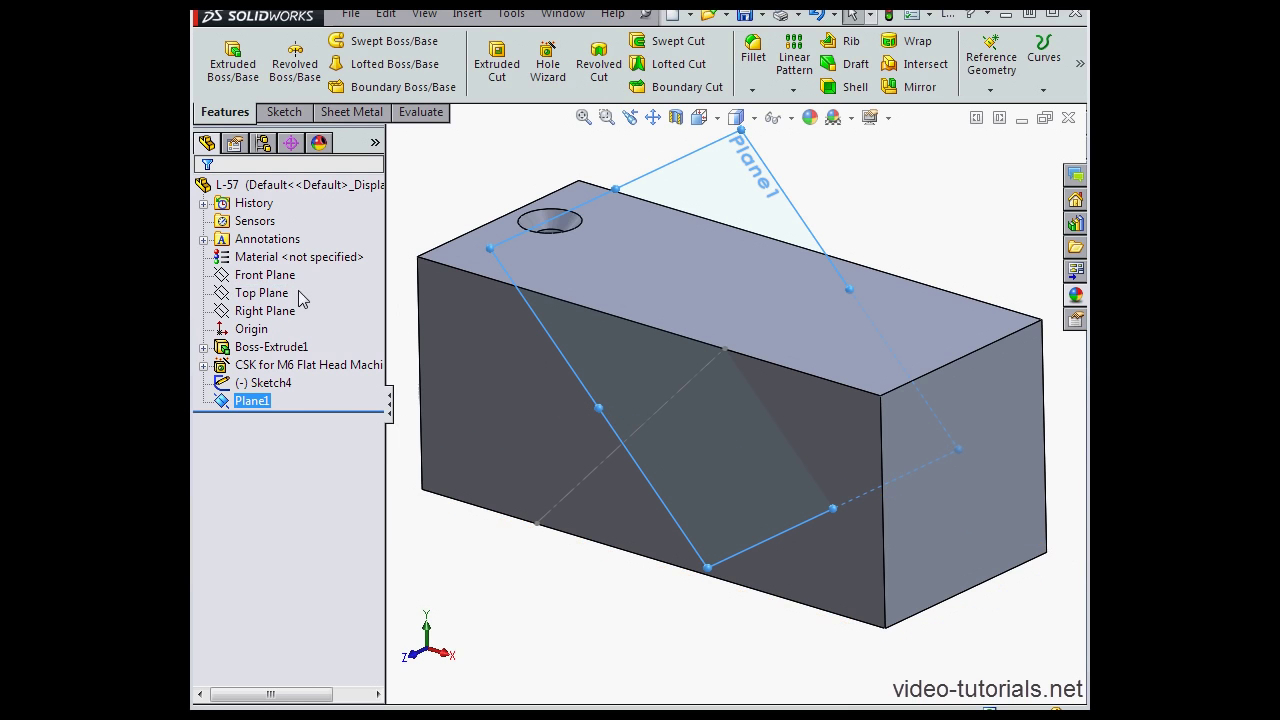
- Add an M6 countersunk hole on Plane1, positioned at the centerline's top endpoint
click(548, 63)
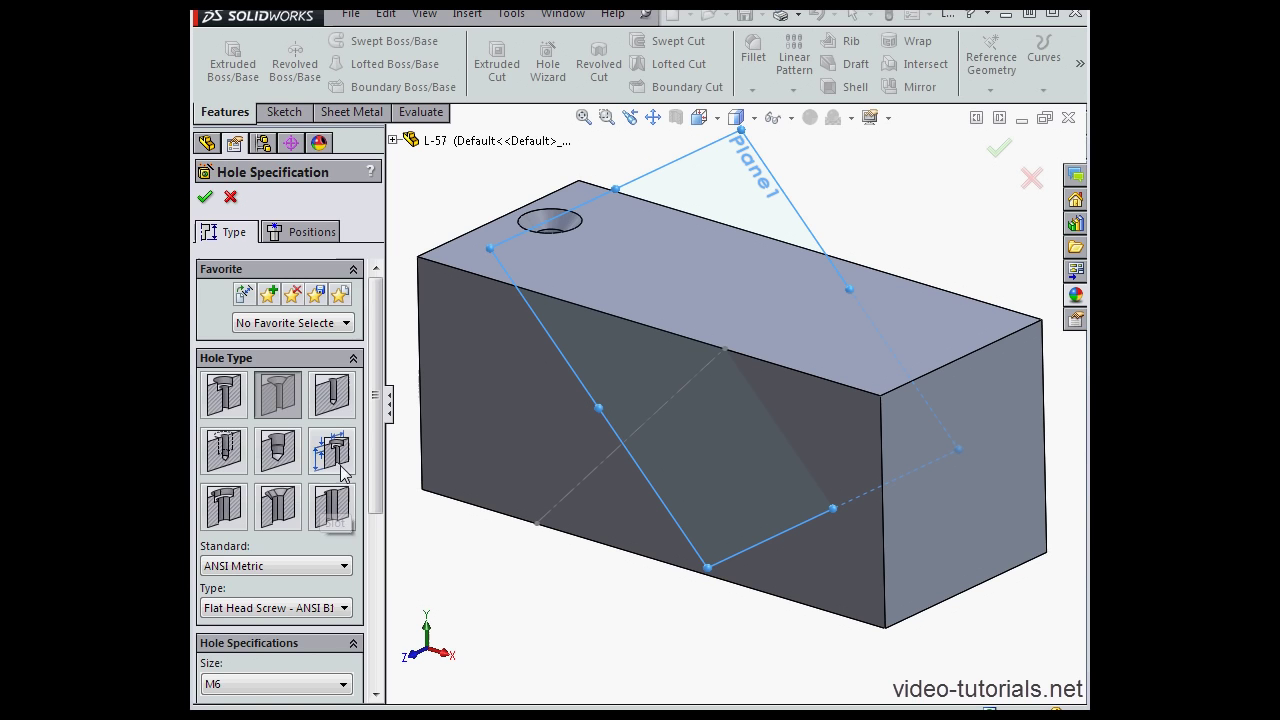
click(312, 232)
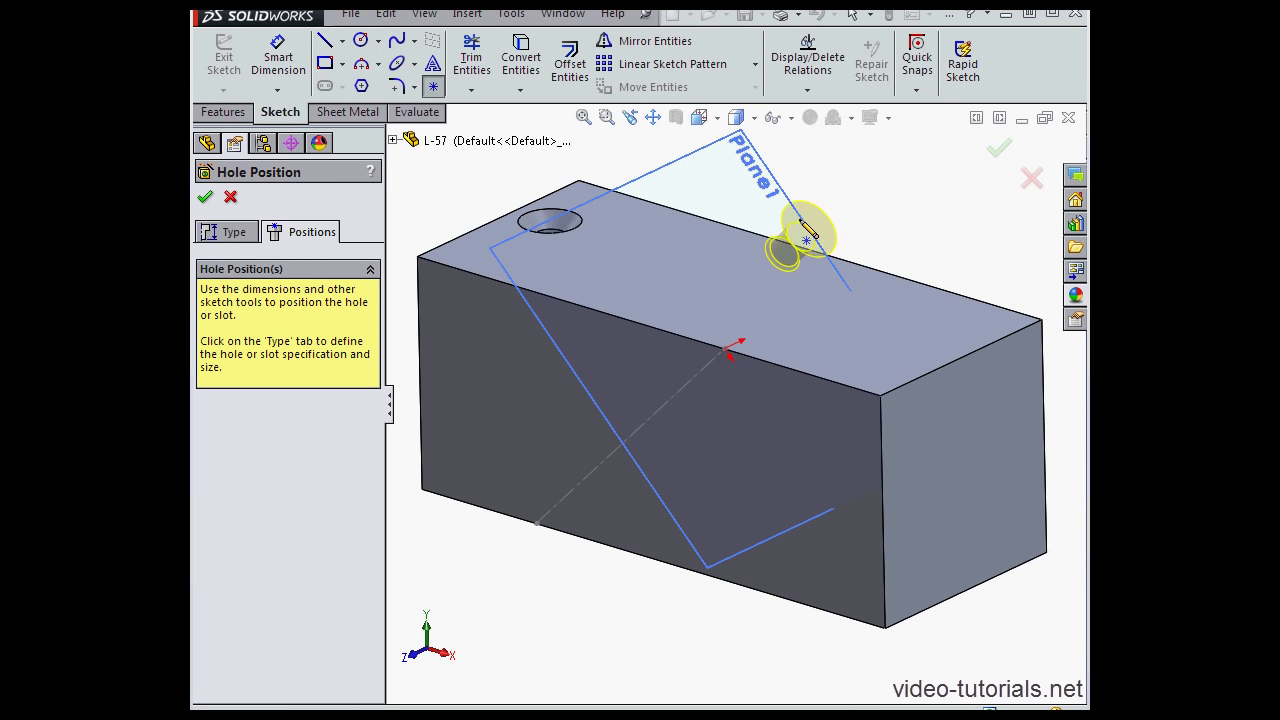
click(754, 312)
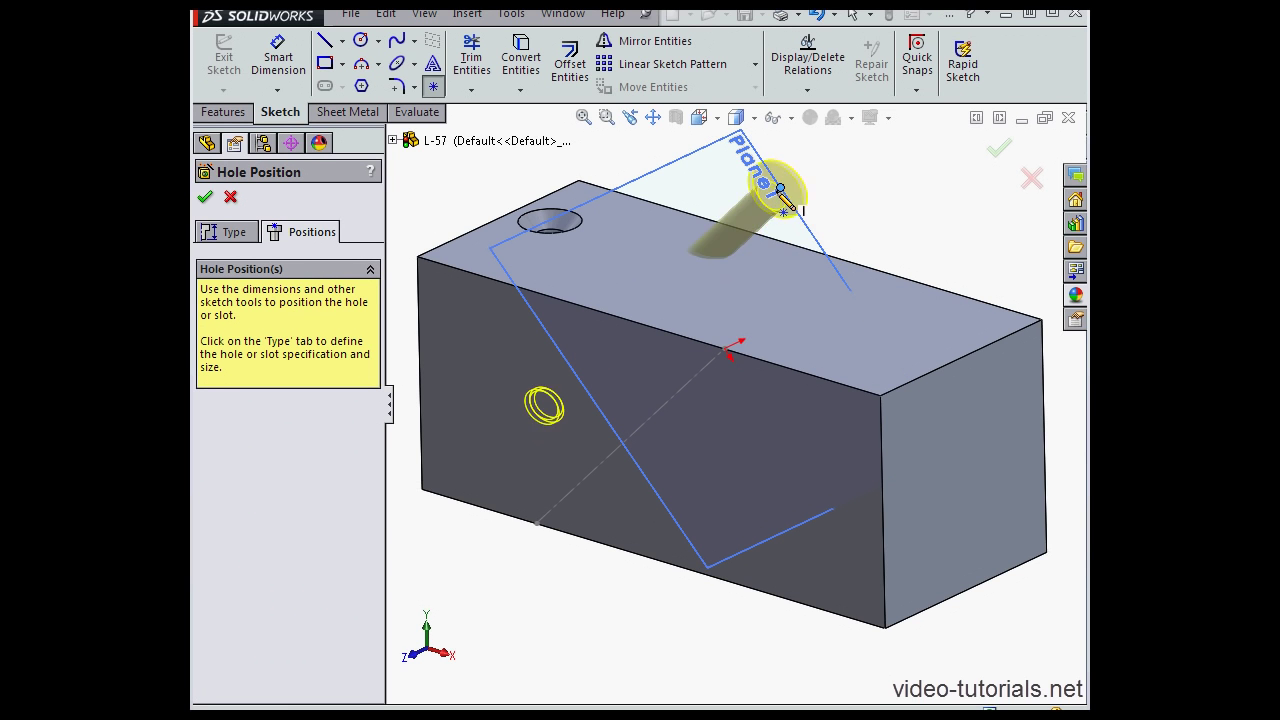
click(760, 220)
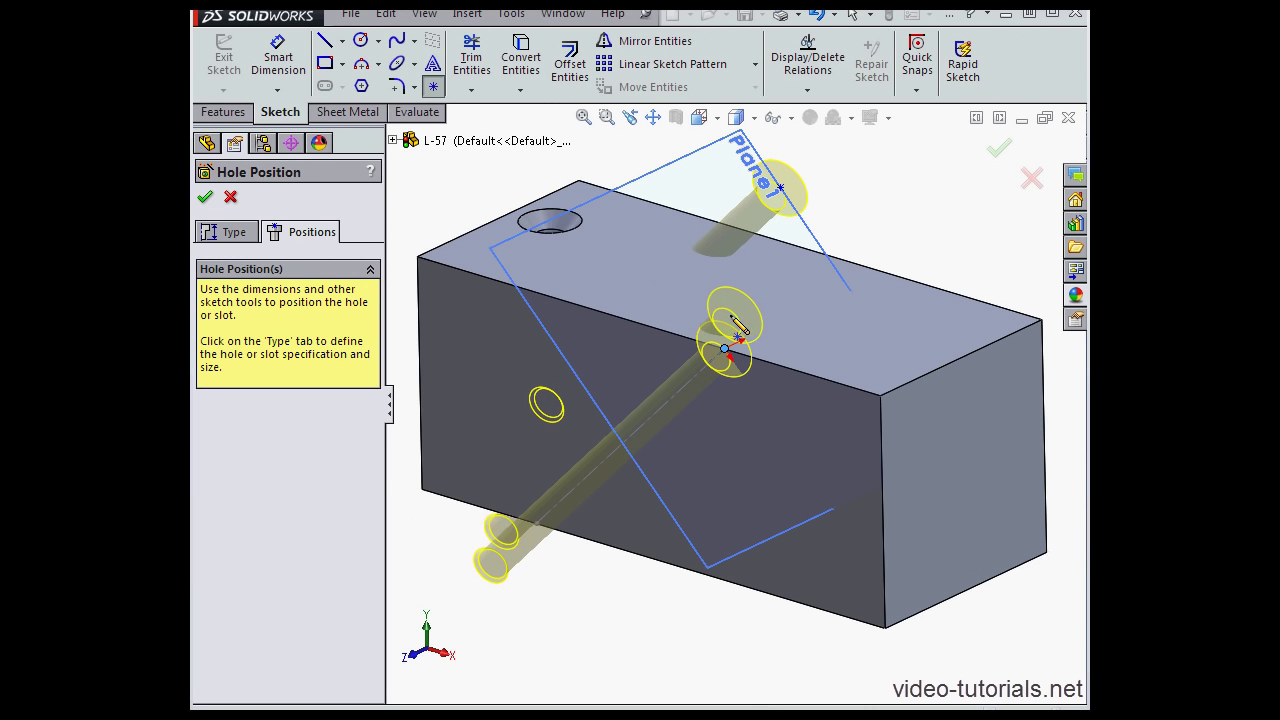
click(205, 198)
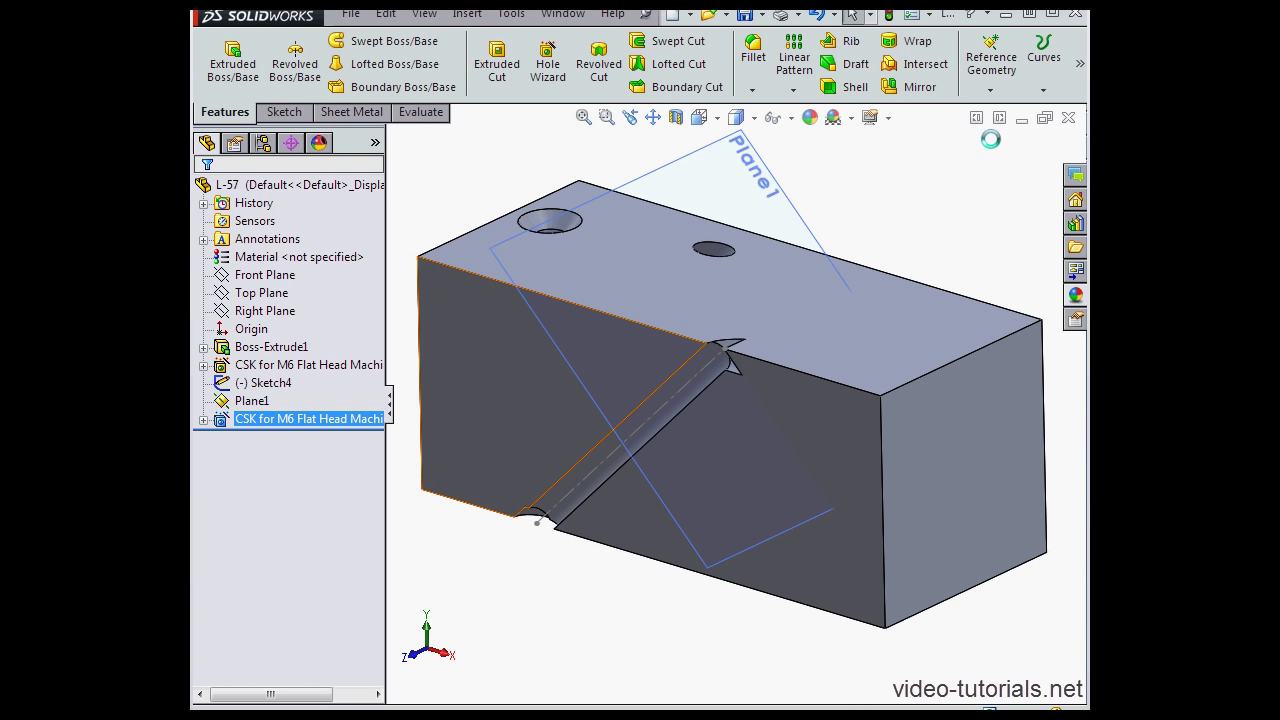
- Create Plane2 offset 10.00 mm from Plane1, flipped to the opposite side
click(990, 88)
click(995, 110)
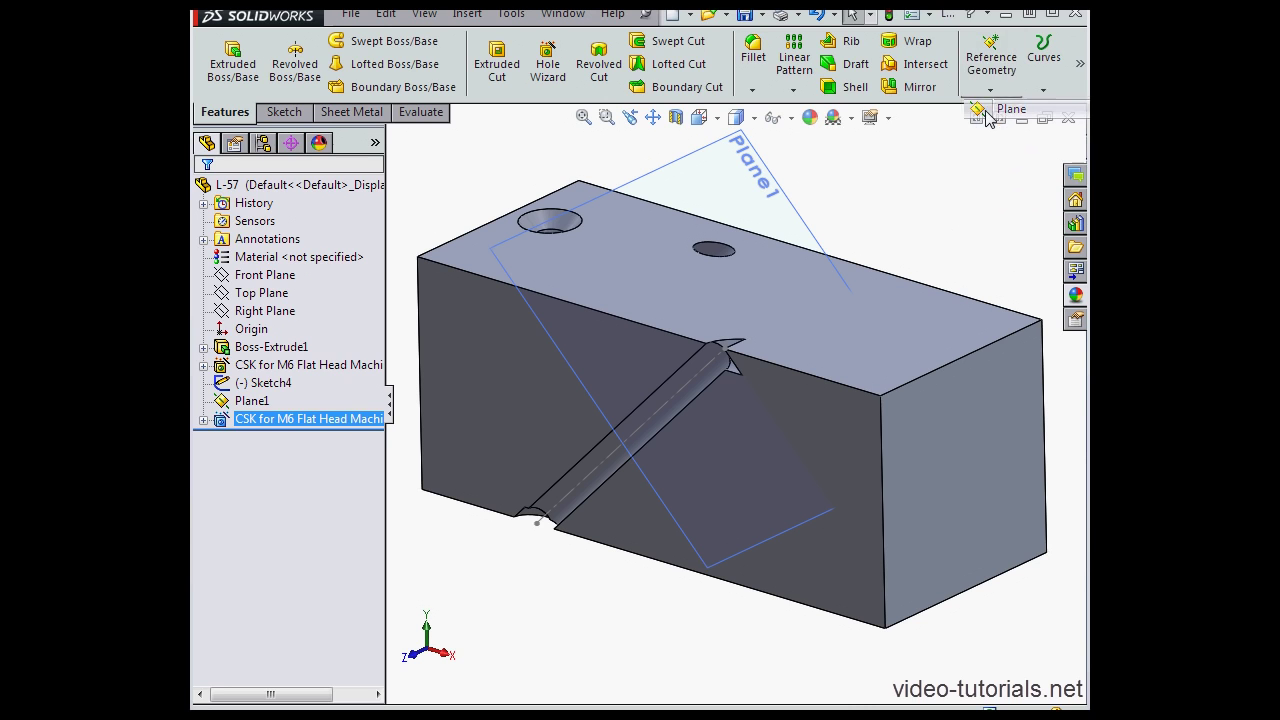
click(807, 219)
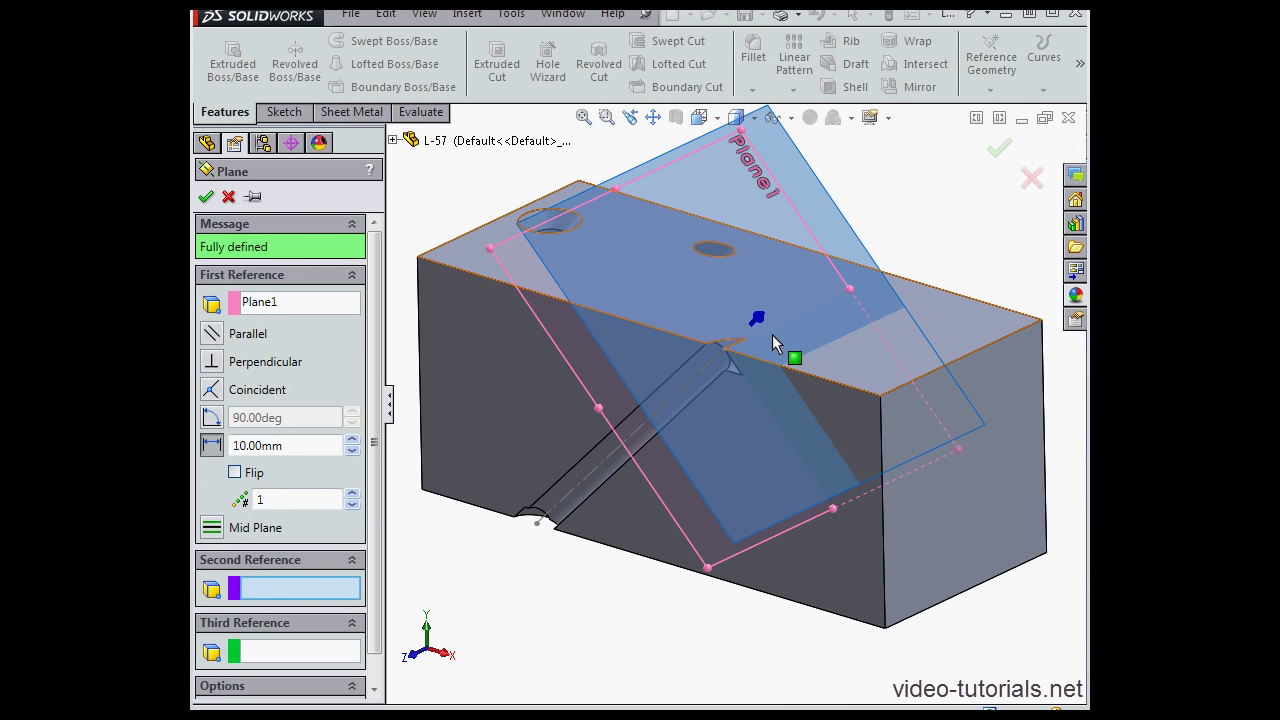
middle_drag(706, 398, 748, 388)
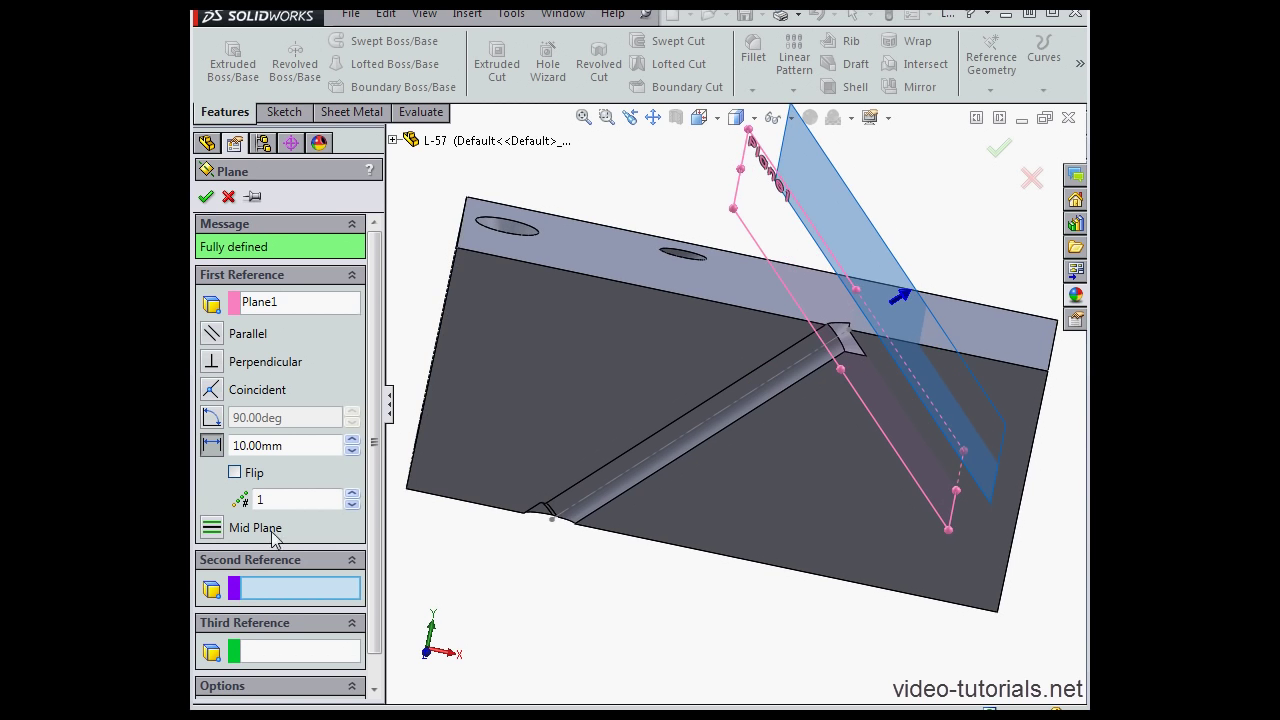
click(235, 472)
mouse_move(779, 447)
middle_down()
mouse_move(807, 462)
mouse_move(757, 343)
mouse_move(795, 465)
middle_up()
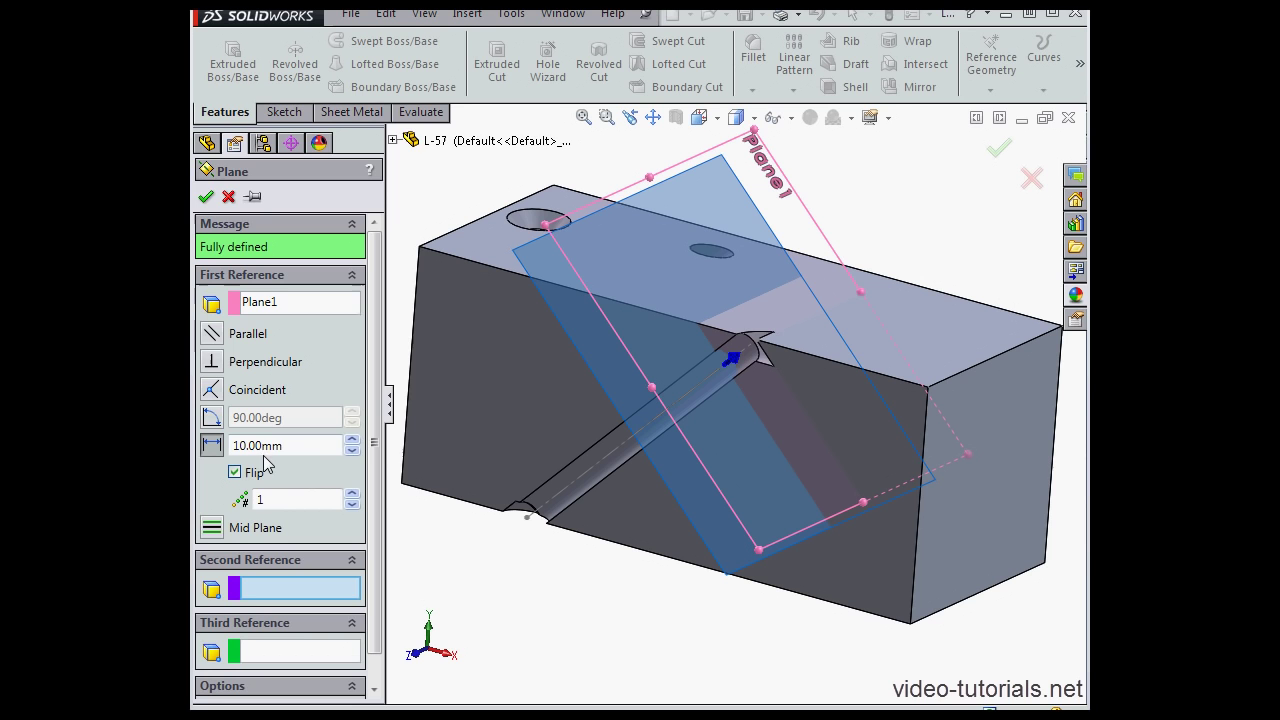
click(205, 196)
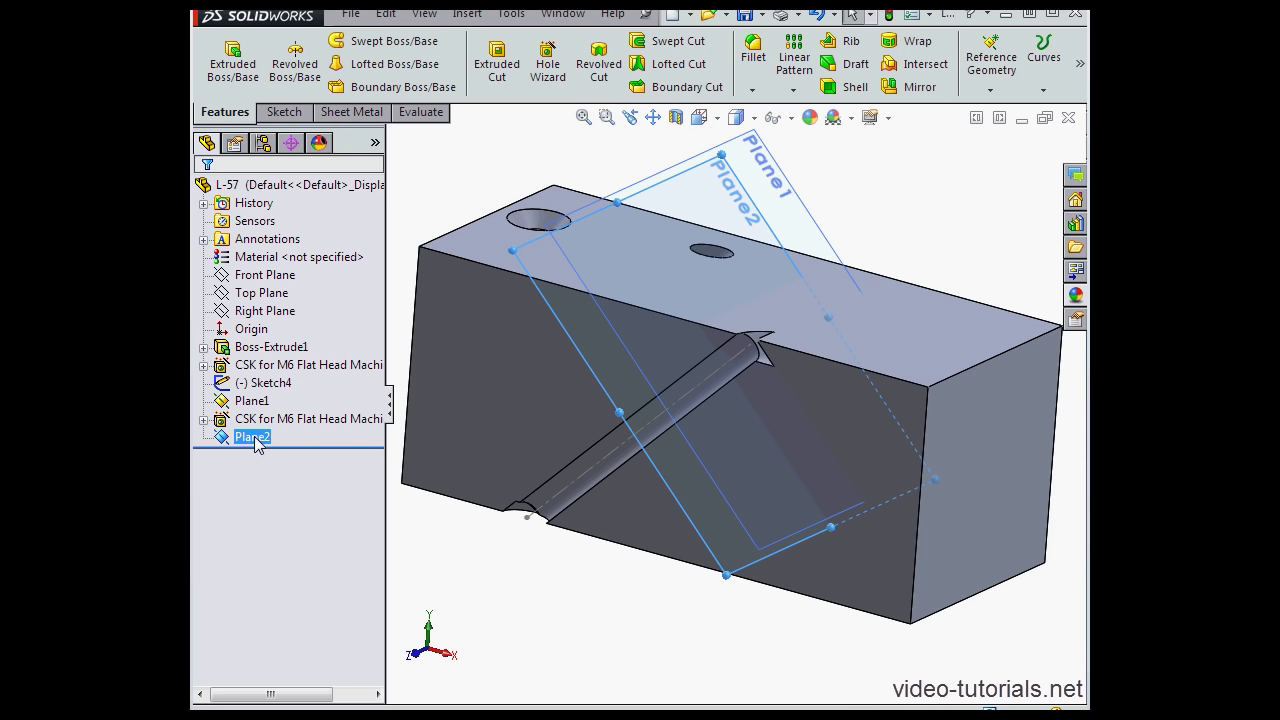
- Reorder Plane2 above the second countersunk hole and move its Sketch6 from Plane1 onto Plane2
drag(252, 445, 260, 405)
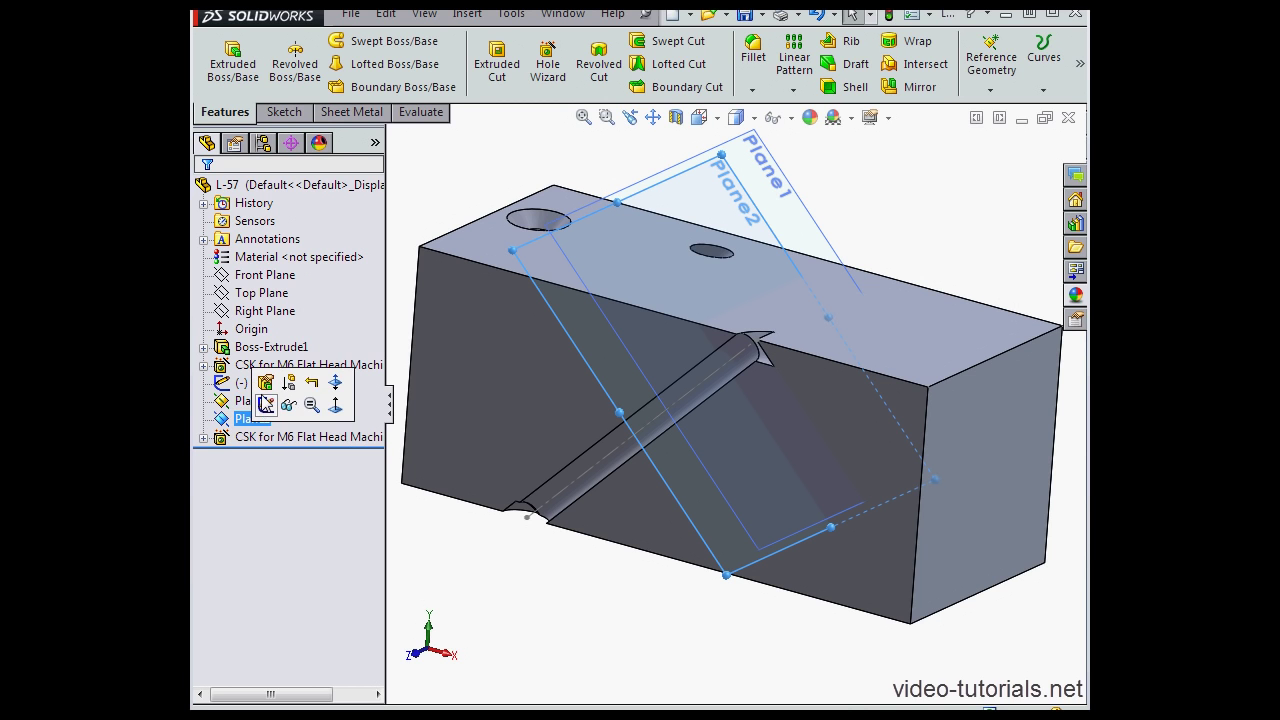
click(204, 438)
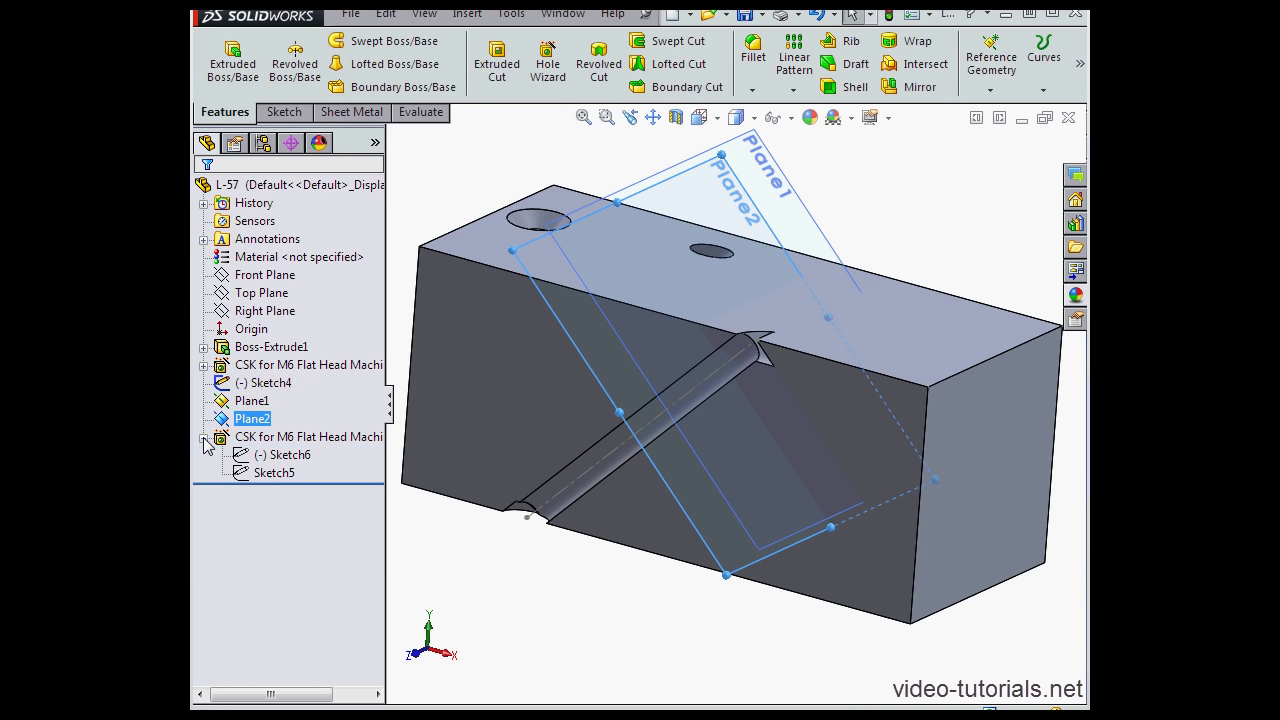
click(256, 455)
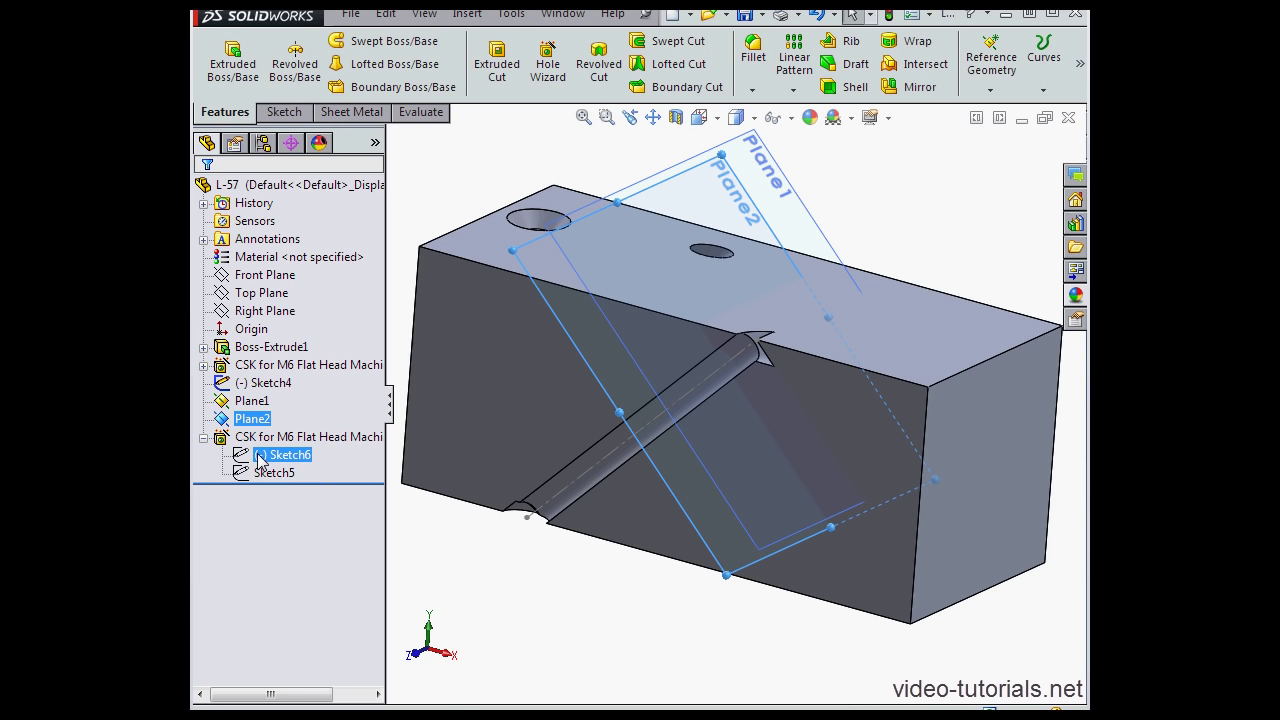
right_click(260, 460)
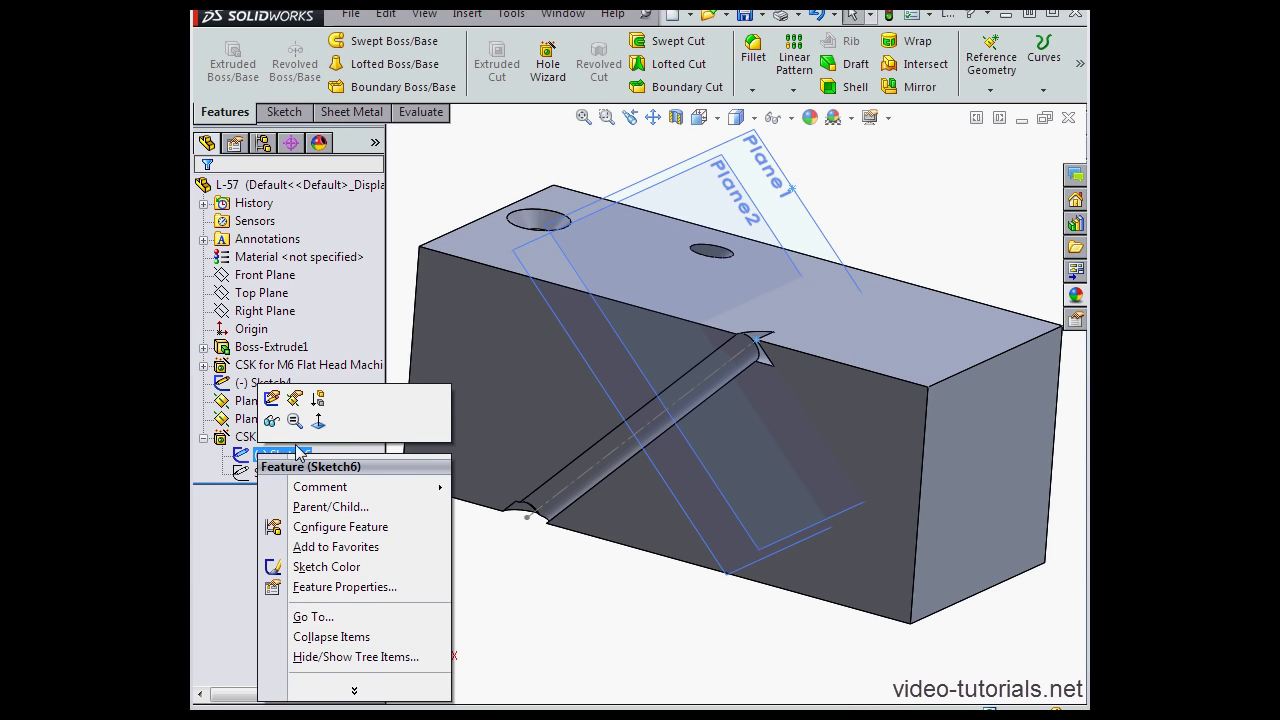
click(296, 400)
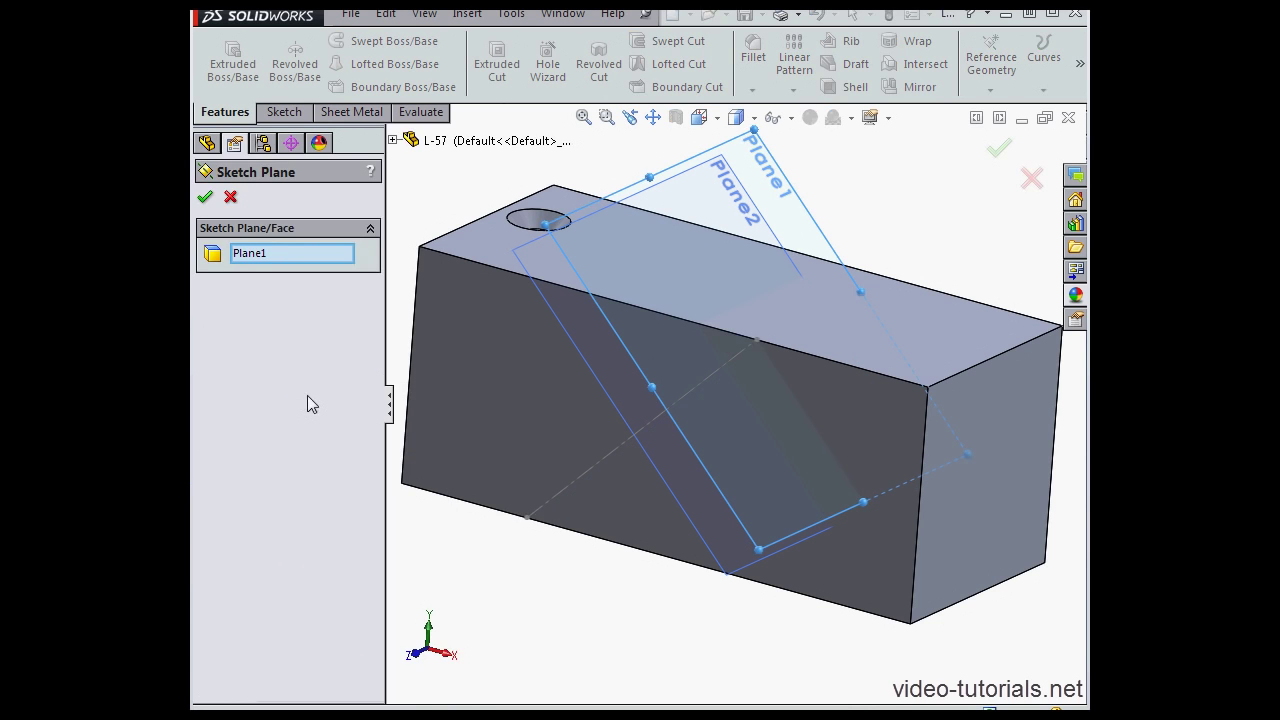
click(393, 140)
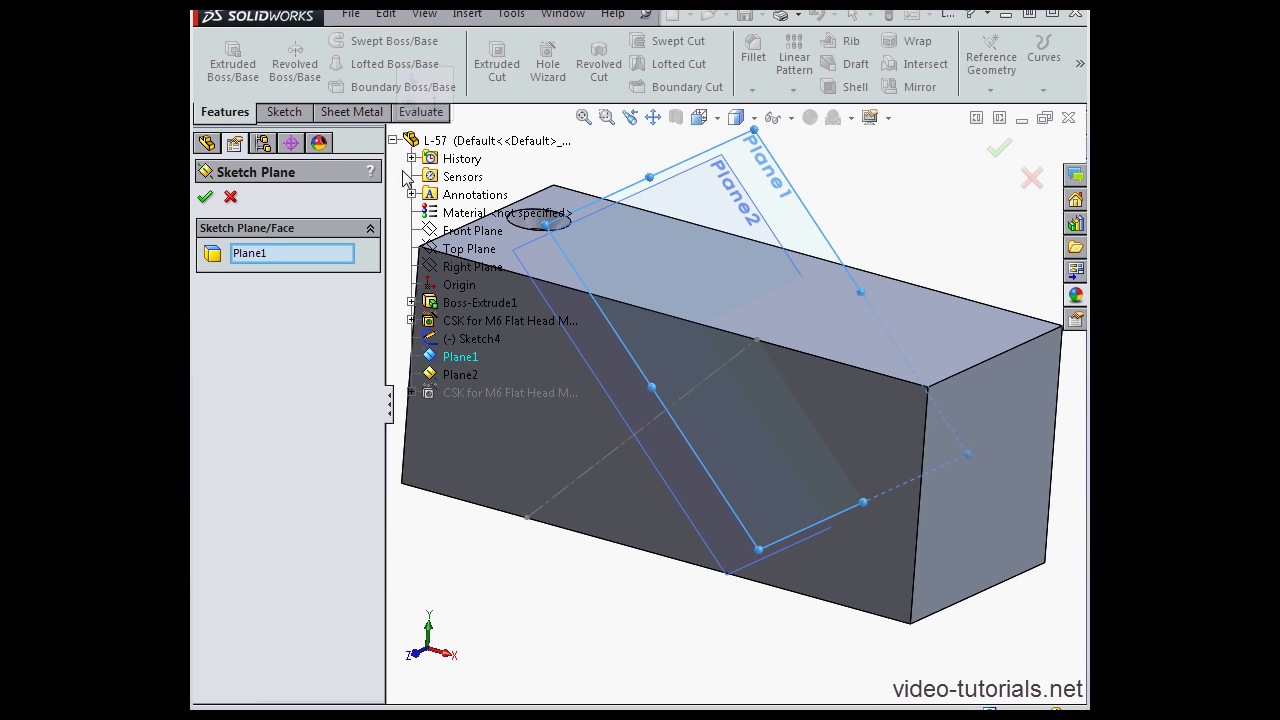
click(462, 375)
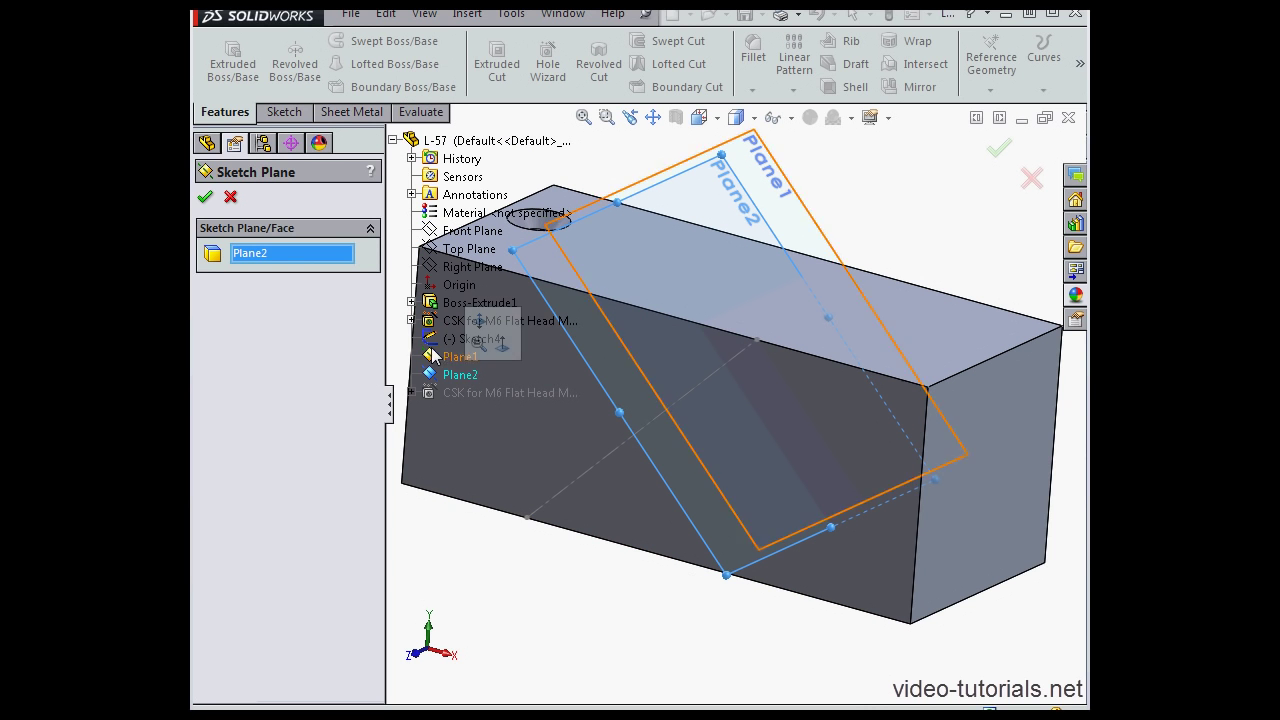
click(205, 199)
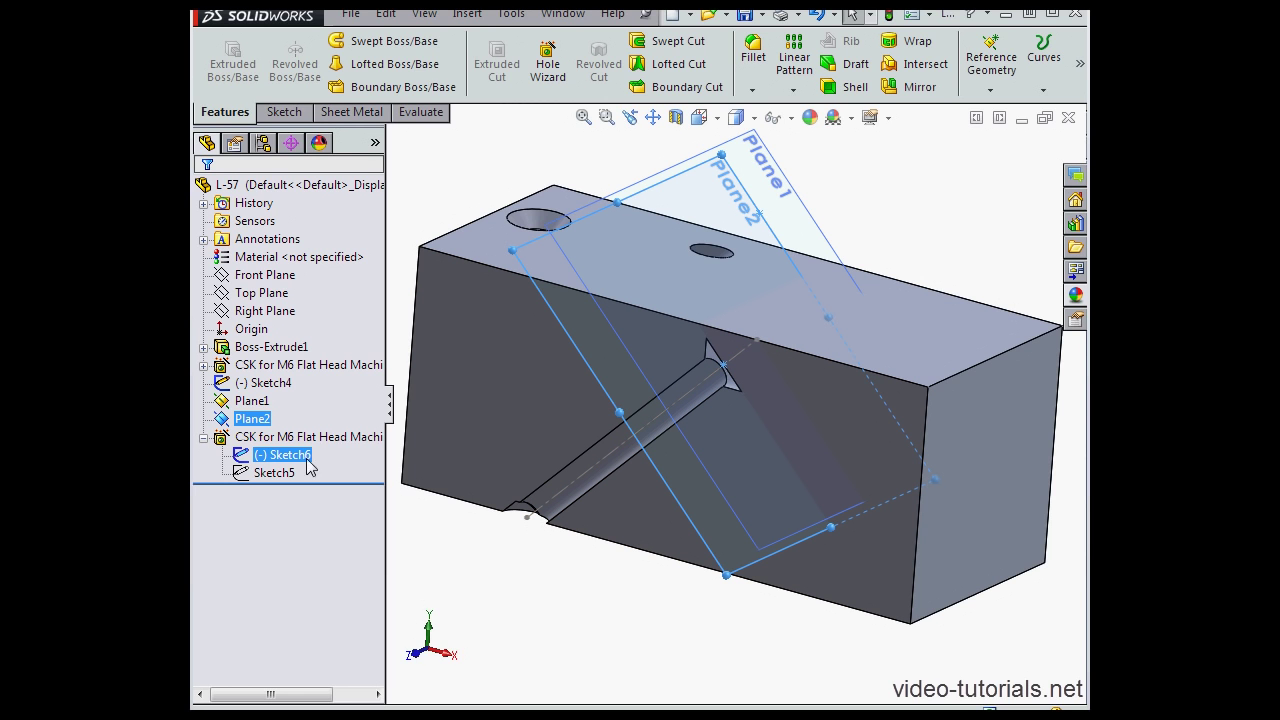
- Edit Sketch6, add a new sketch point, and exit to rebuild the angled hole
right_click(290, 458)
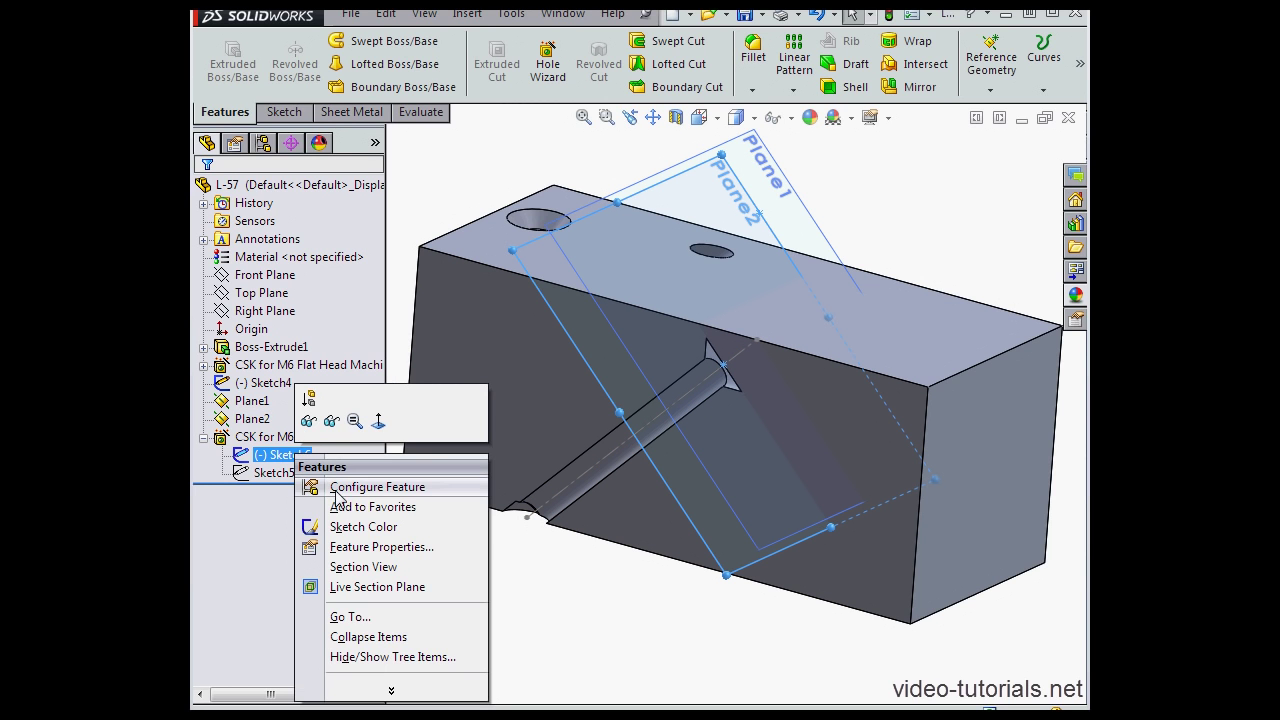
click(478, 405)
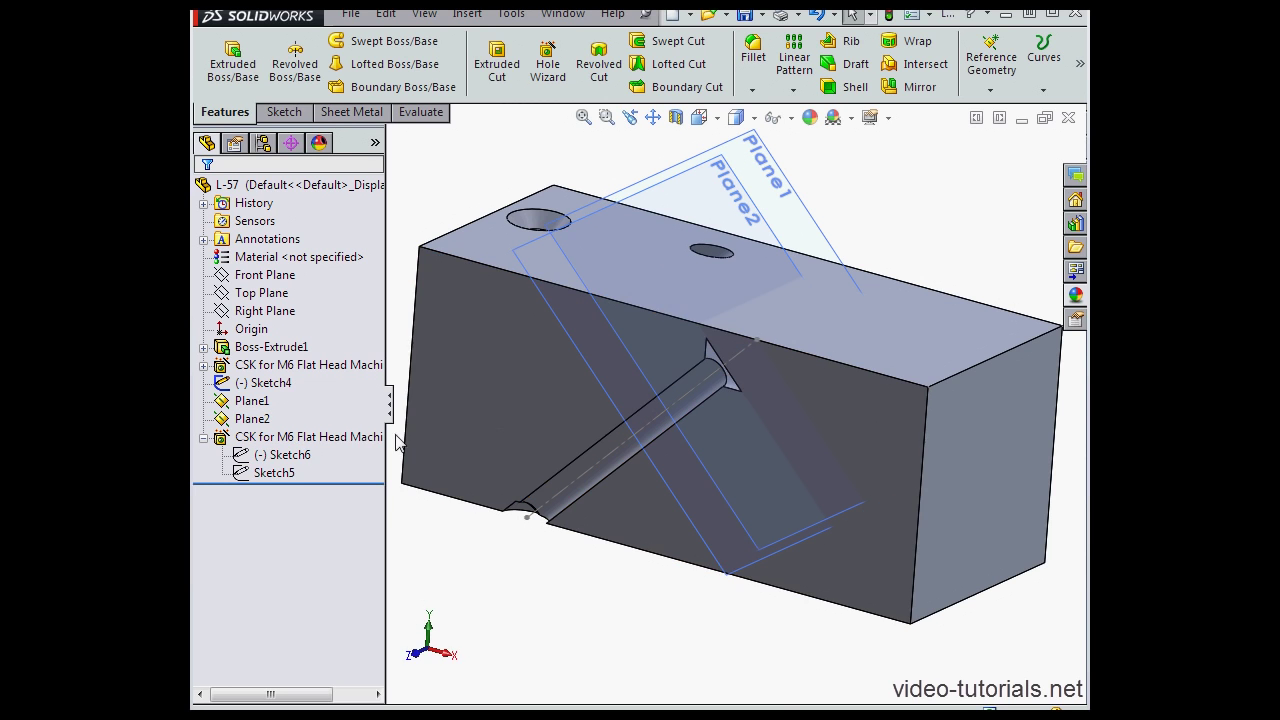
click(296, 458)
right_click(296, 458)
click(316, 404)
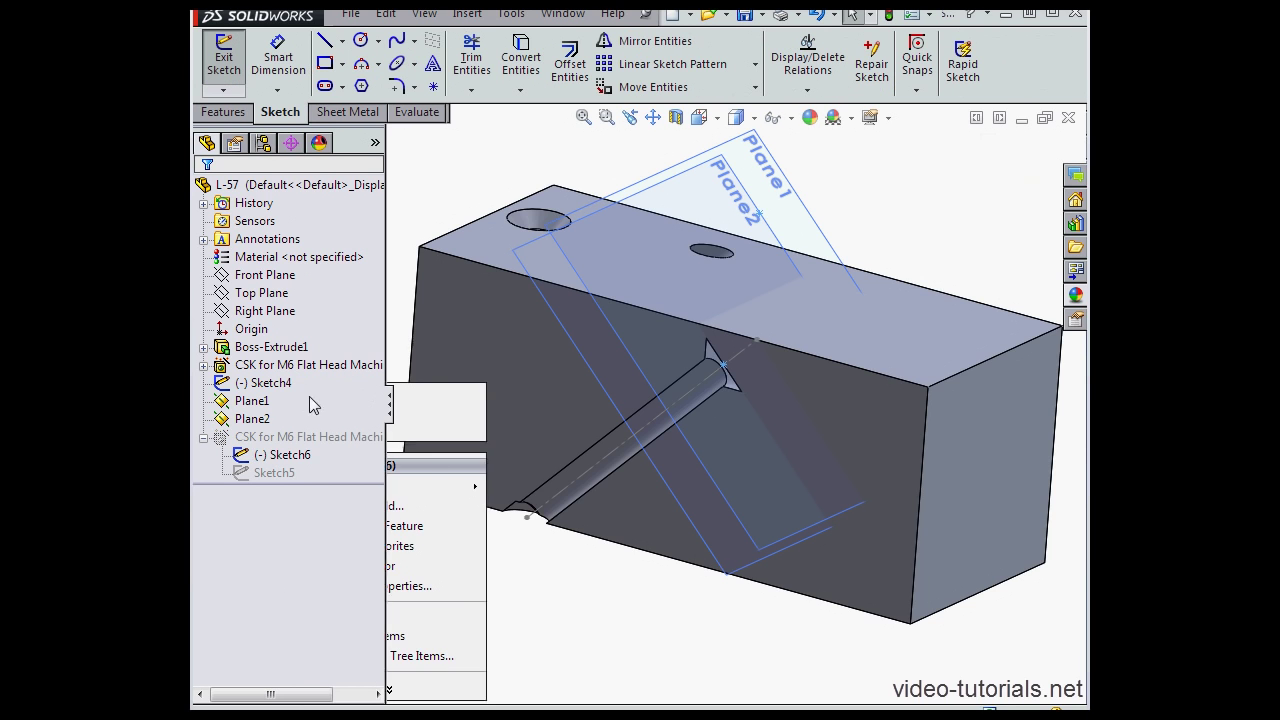
middle_drag(423, 350, 782, 237)
key(p)
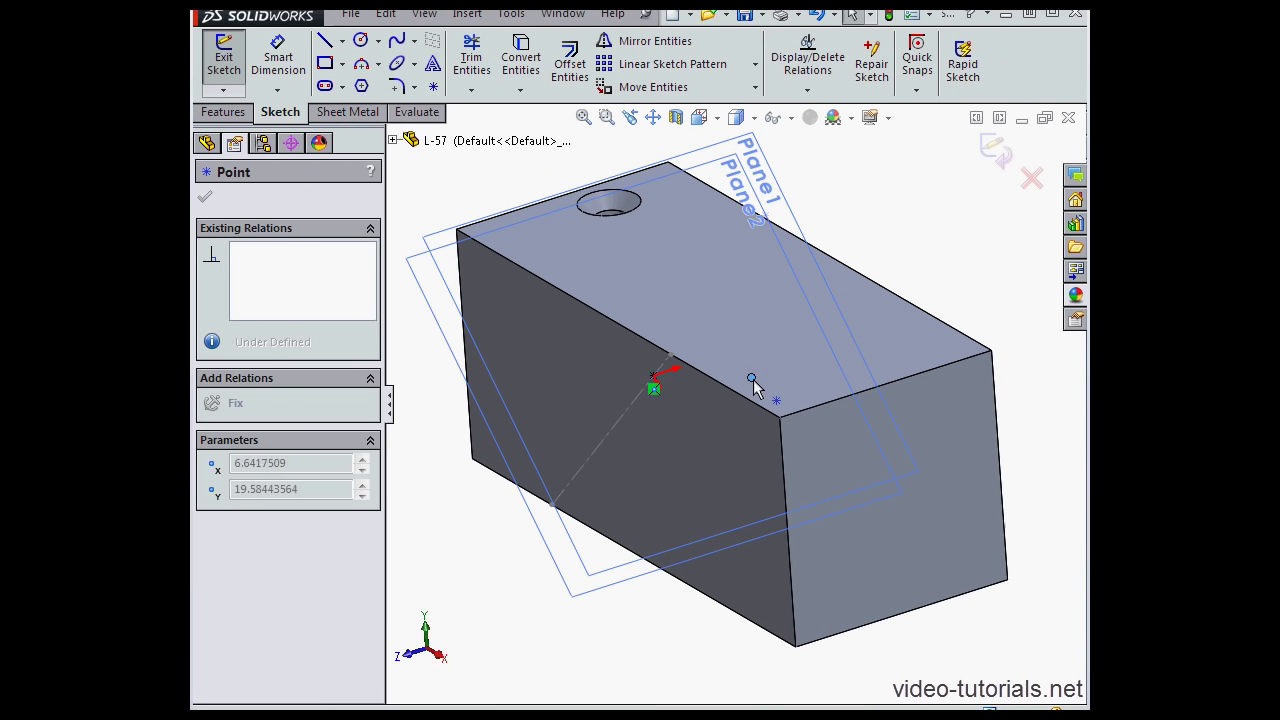
click(782, 376)
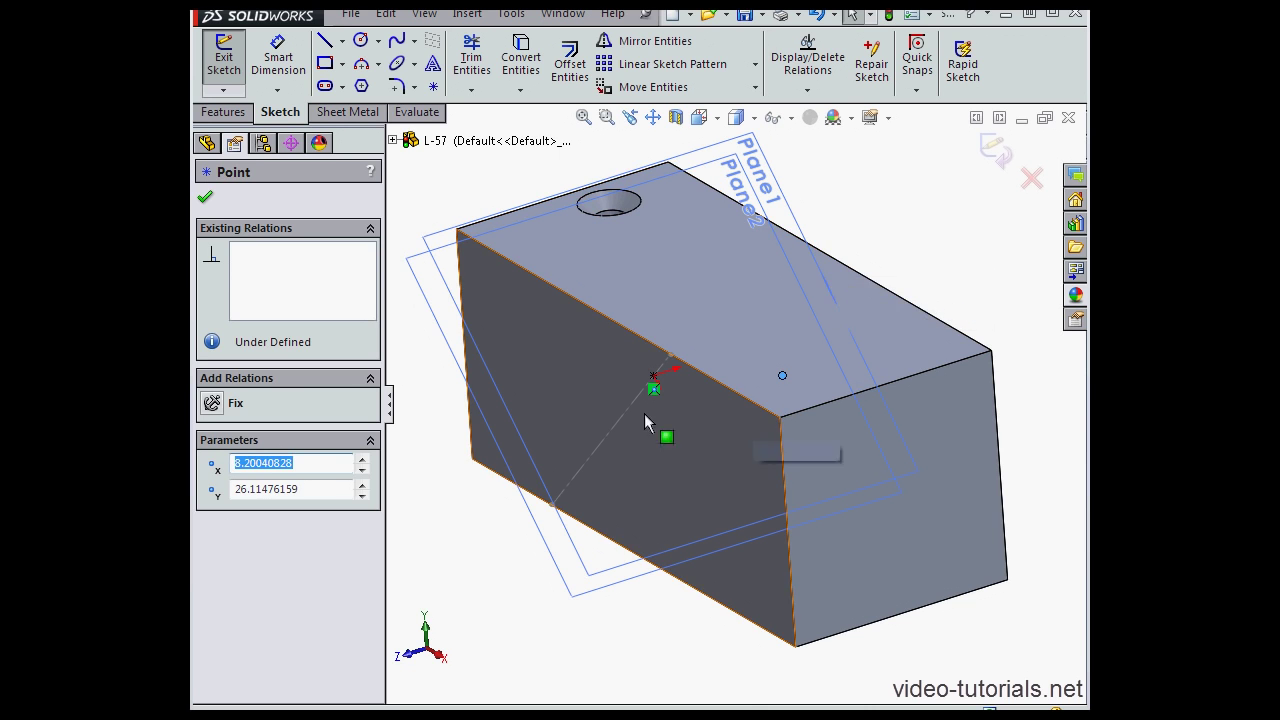
click(205, 200)
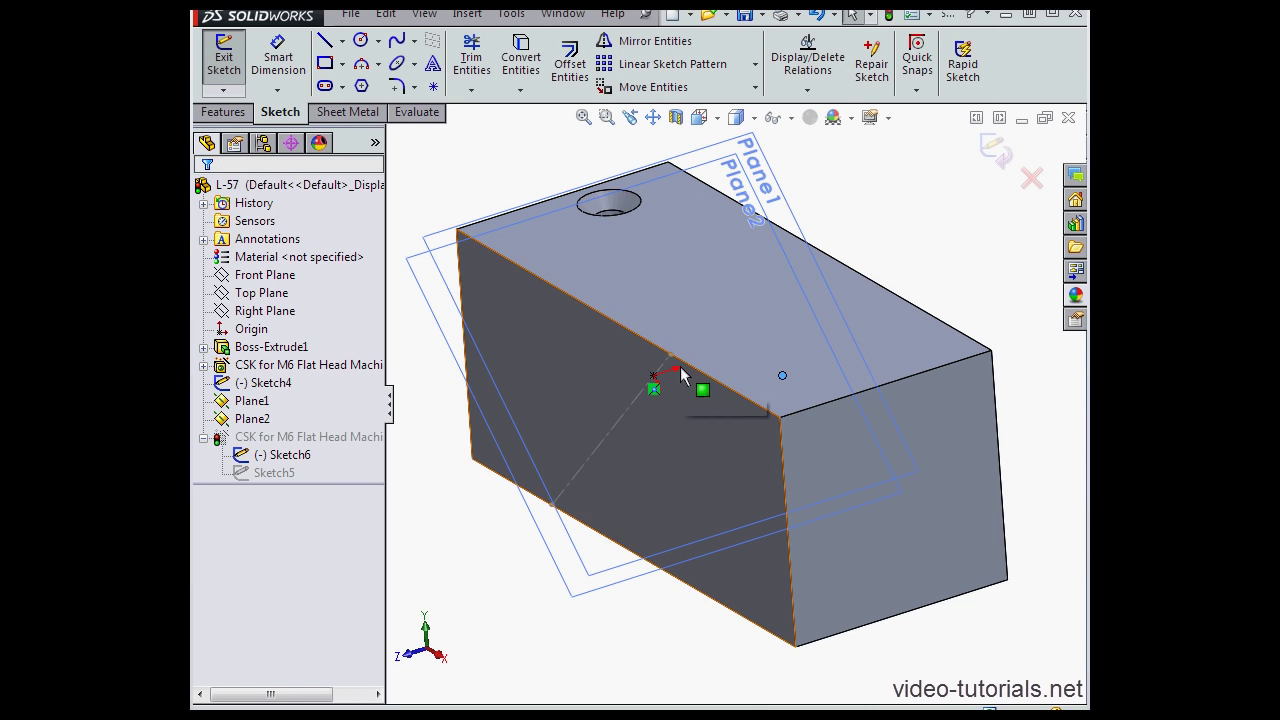
middle_drag(688, 370, 726, 380)
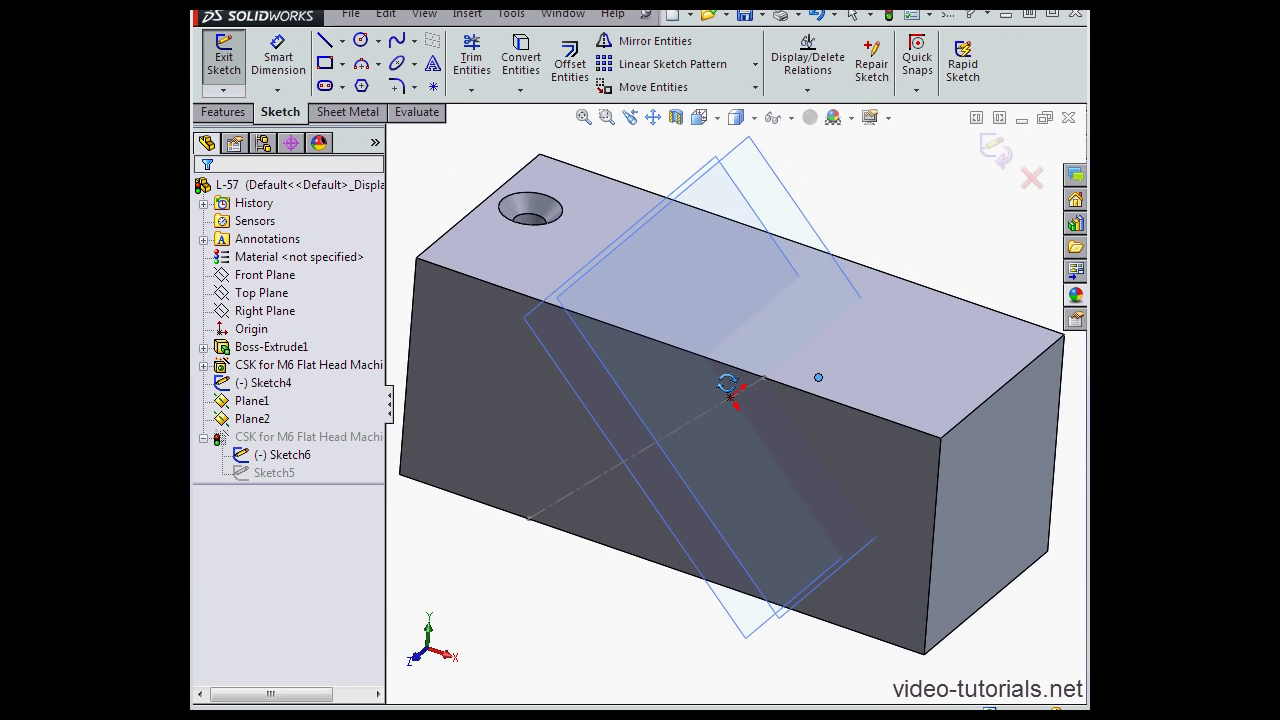
click(996, 160)
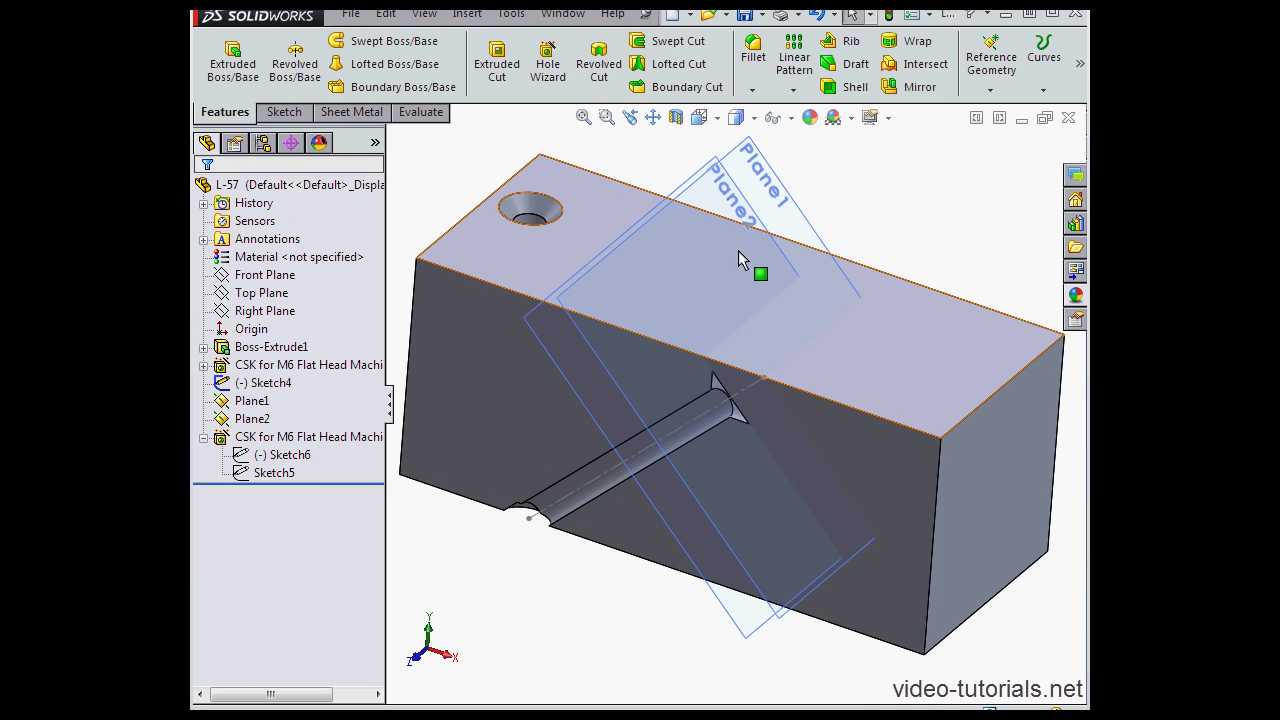
- Switch the display style to wireframe and hide Plane1
click(752, 119)
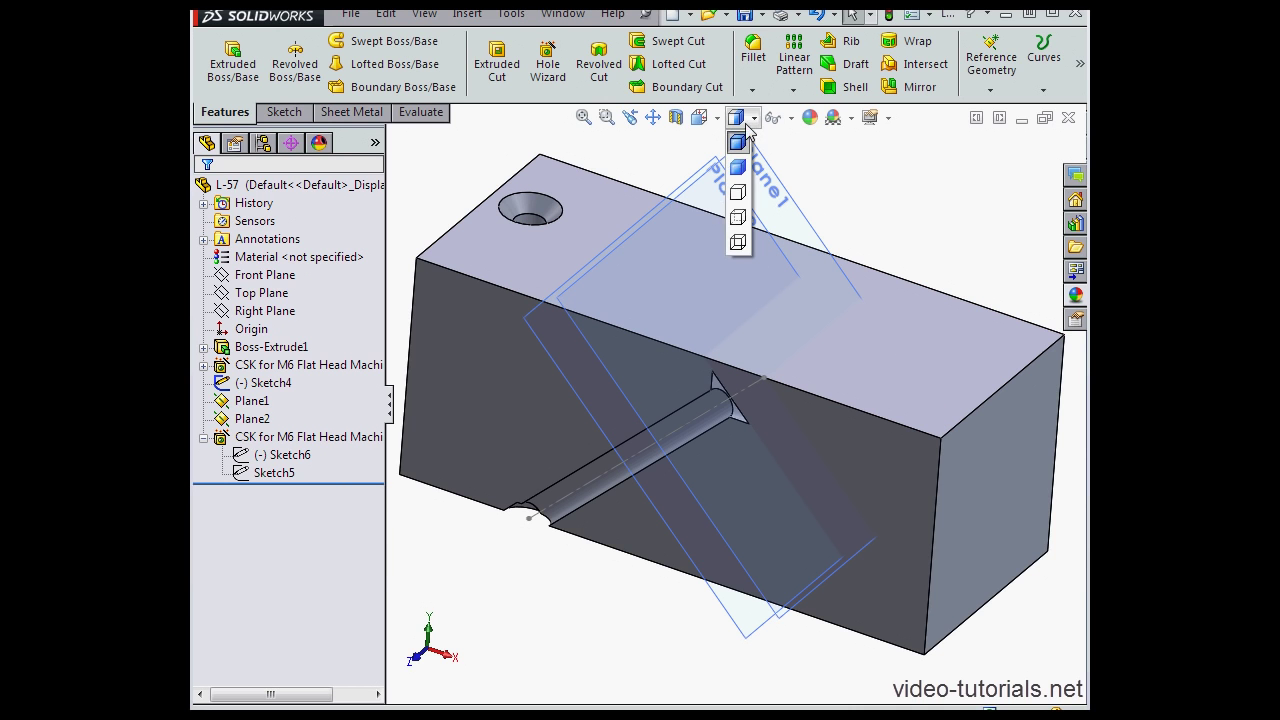
click(737, 241)
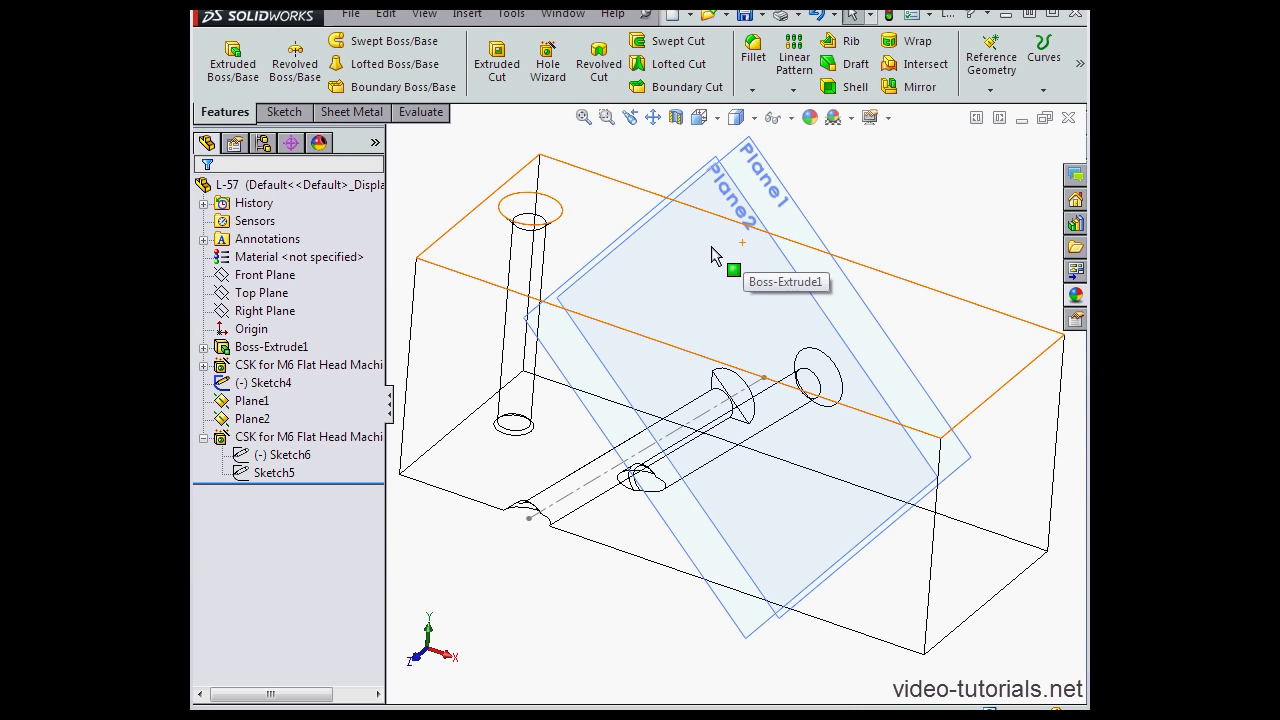
right_click(256, 404)
click(294, 369)
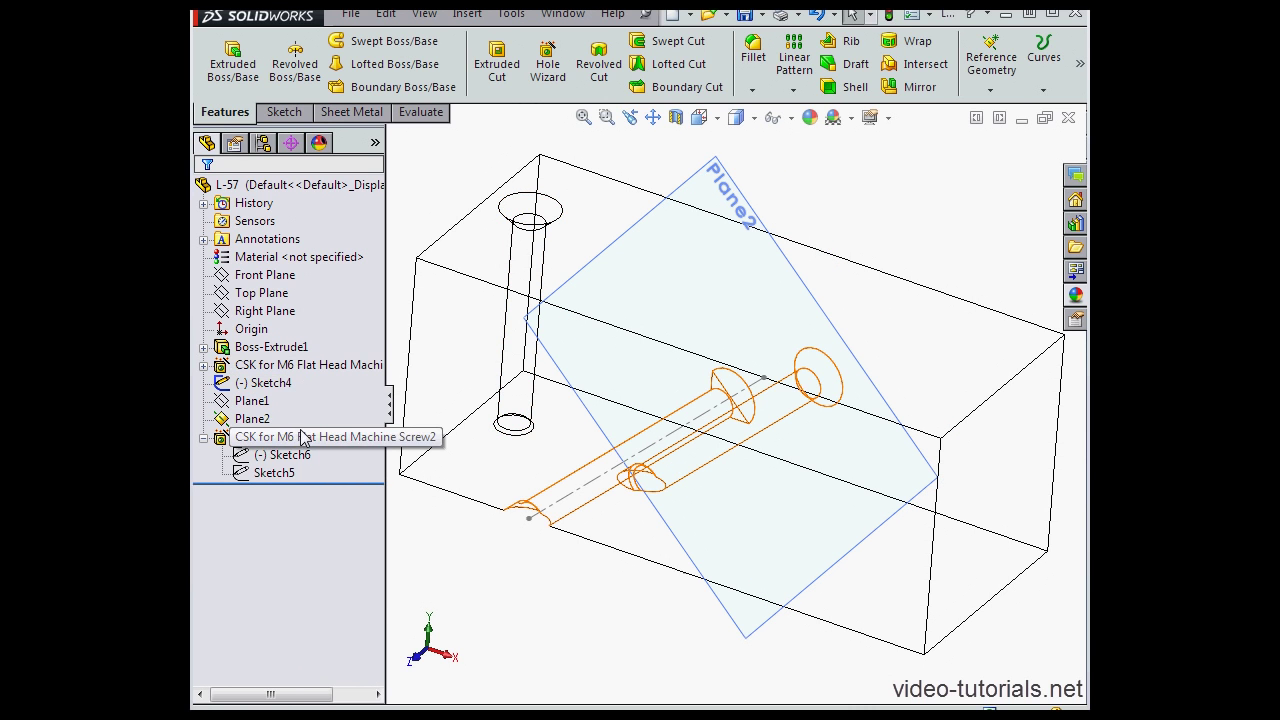
- Sketch on Plane2, converting the angled hole's three circular edges into Sketch7
right_click(255, 420)
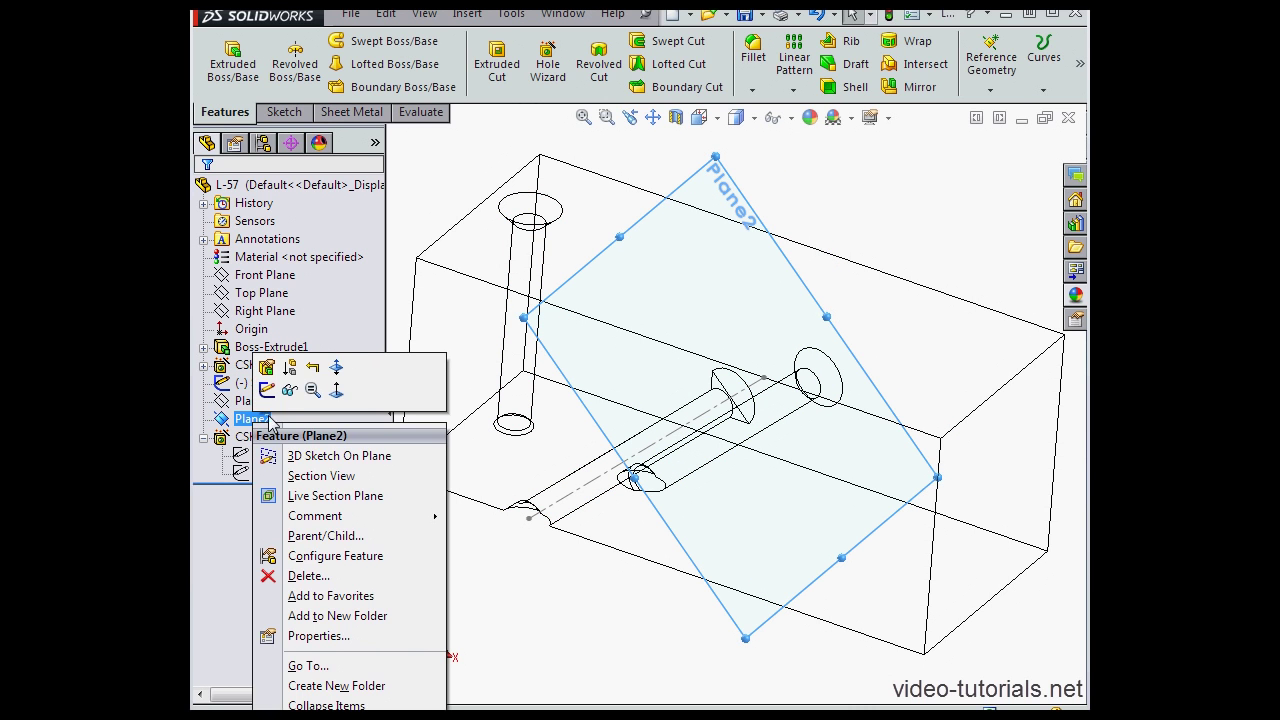
click(266, 390)
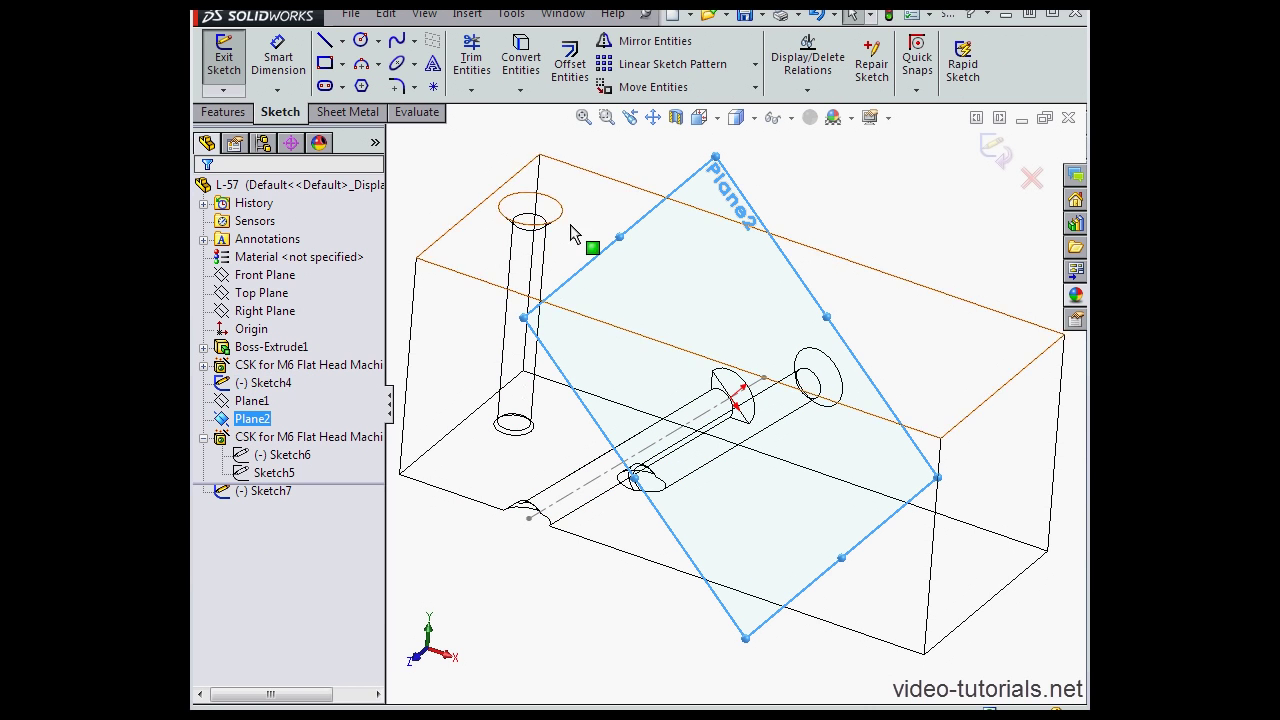
click(521, 60)
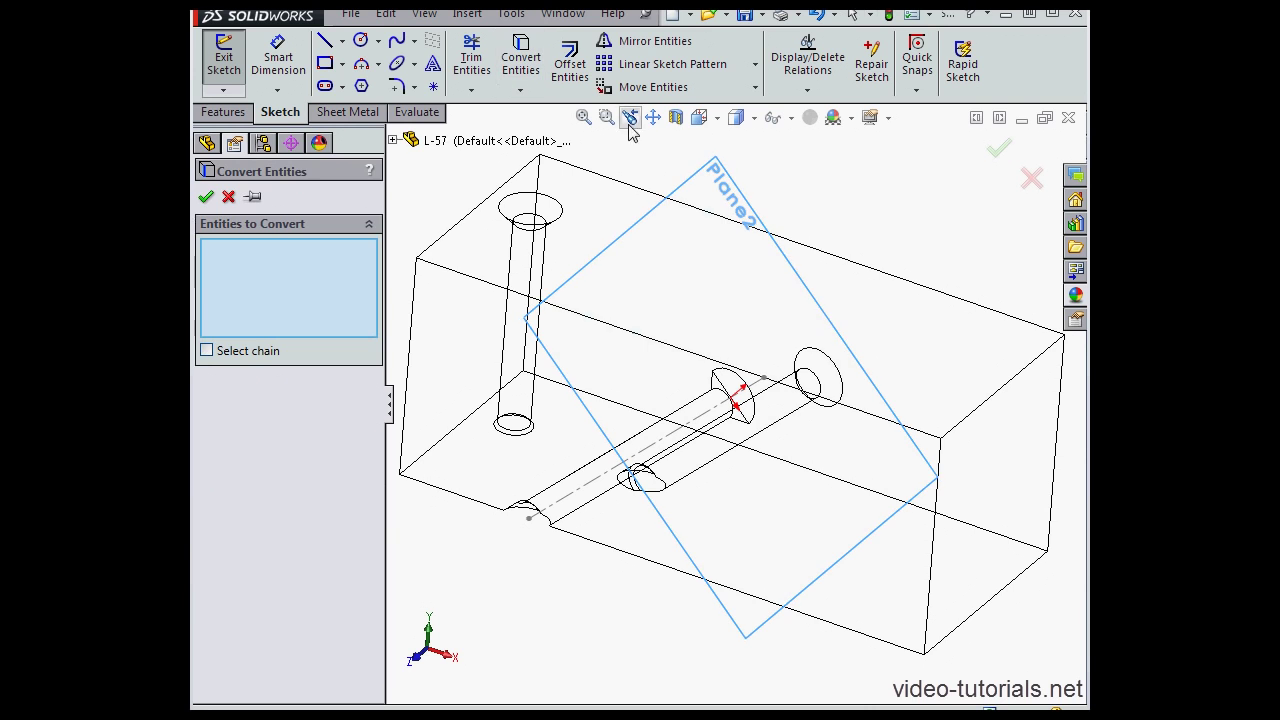
click(820, 352)
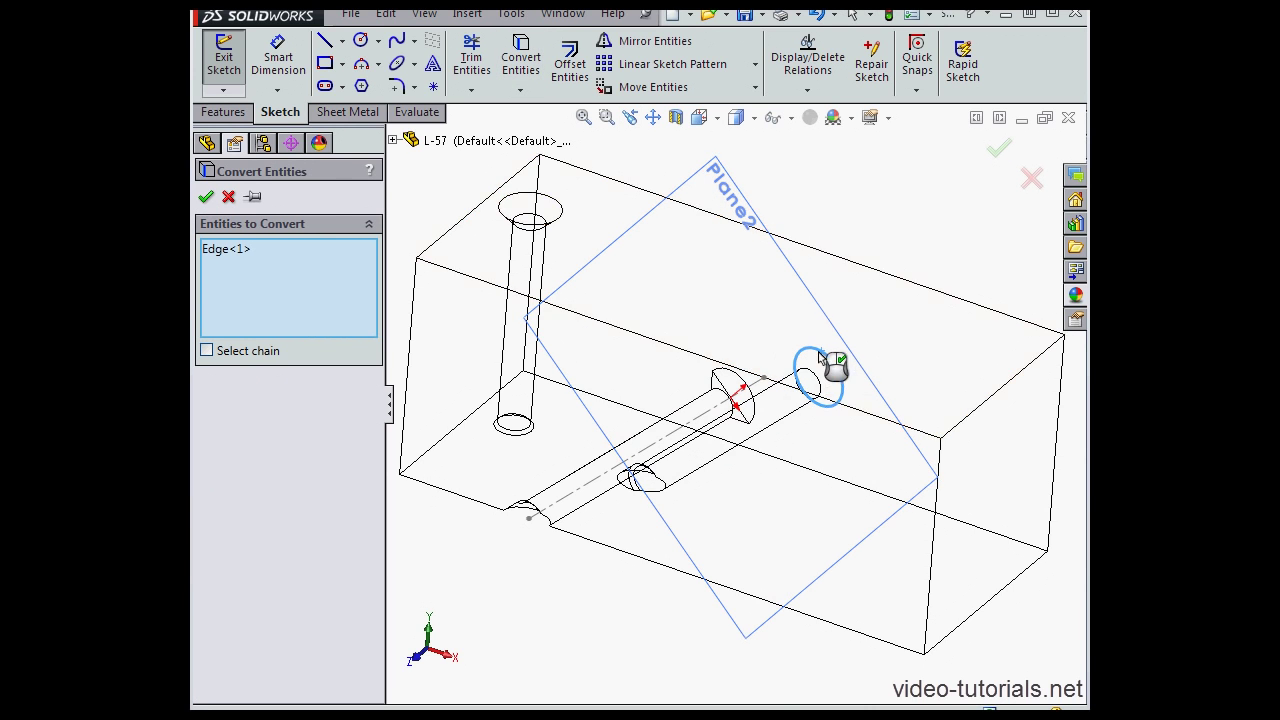
click(735, 383)
click(730, 399)
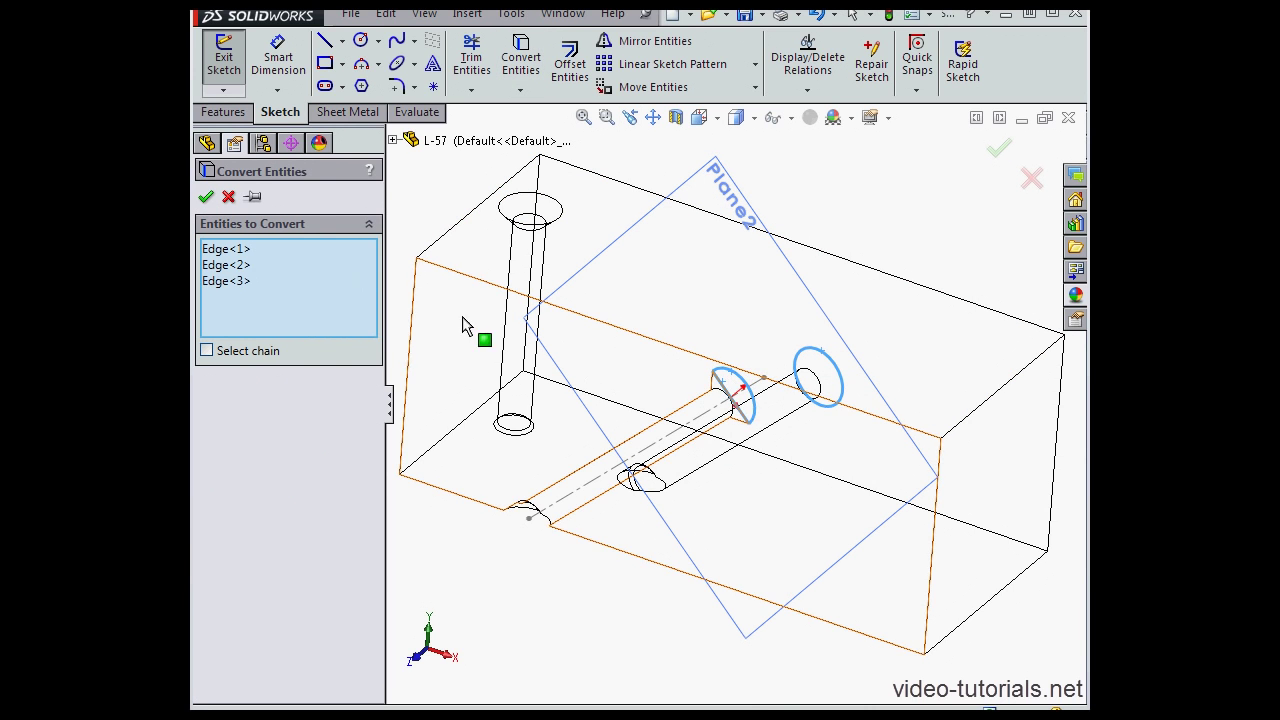
click(206, 197)
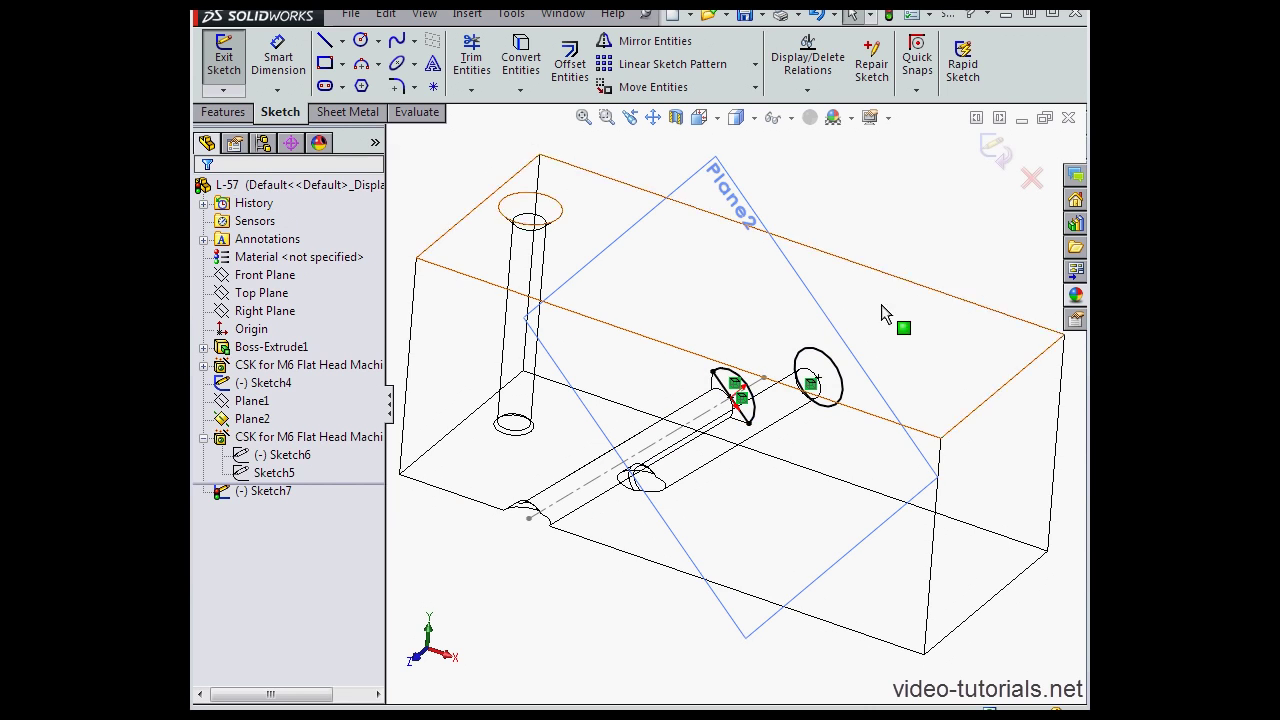
click(996, 150)
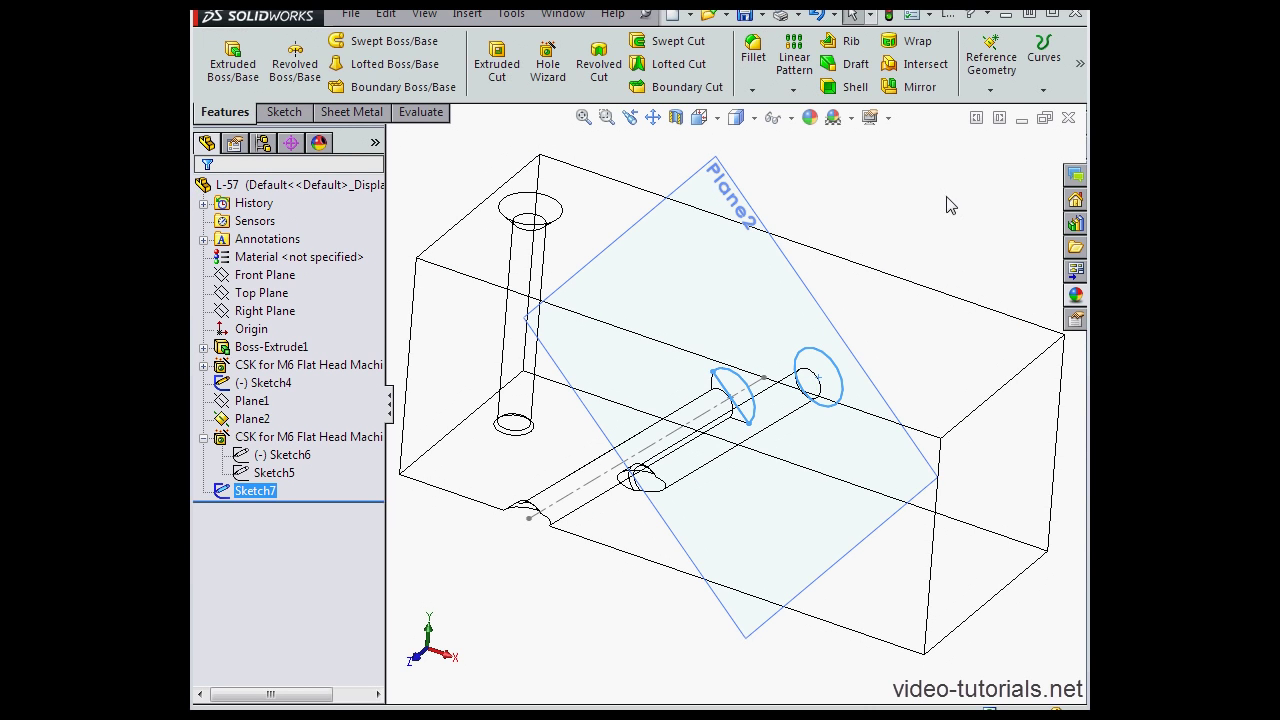
- Extrude-cut Sketch7 Through All in the reversed direction, then restore shaded display
click(497, 63)
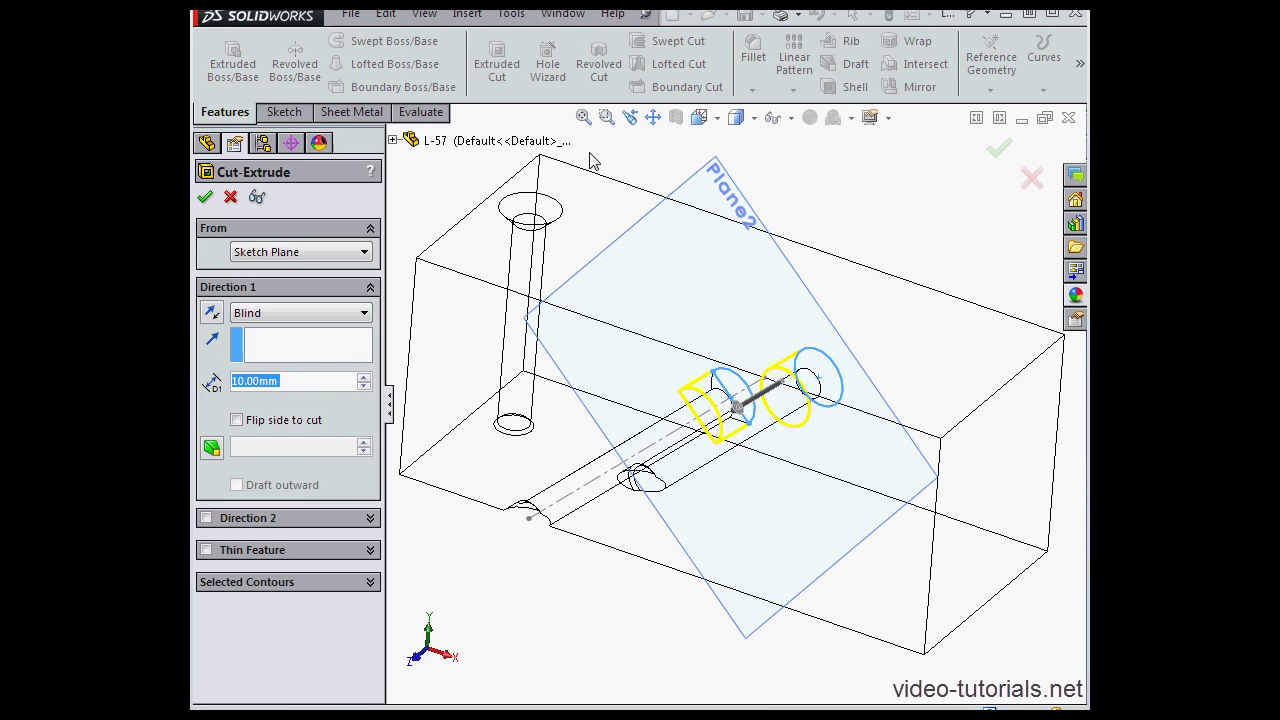
click(212, 314)
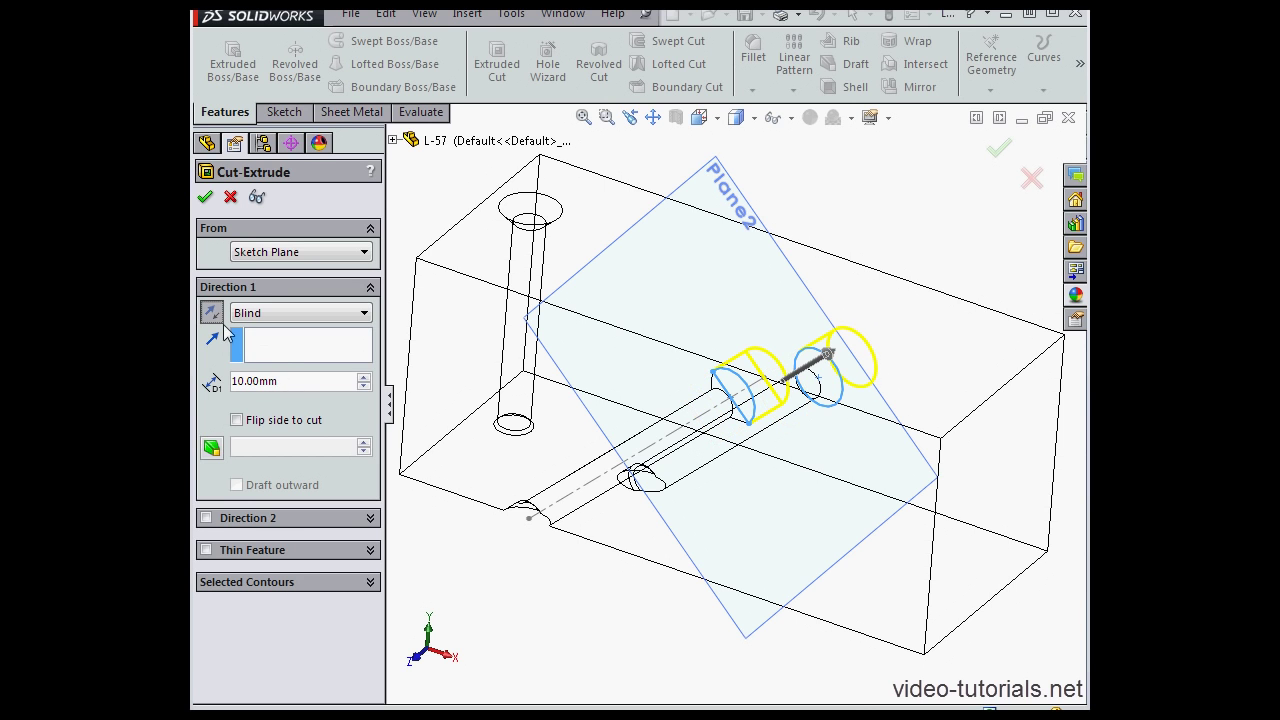
click(364, 313)
click(315, 344)
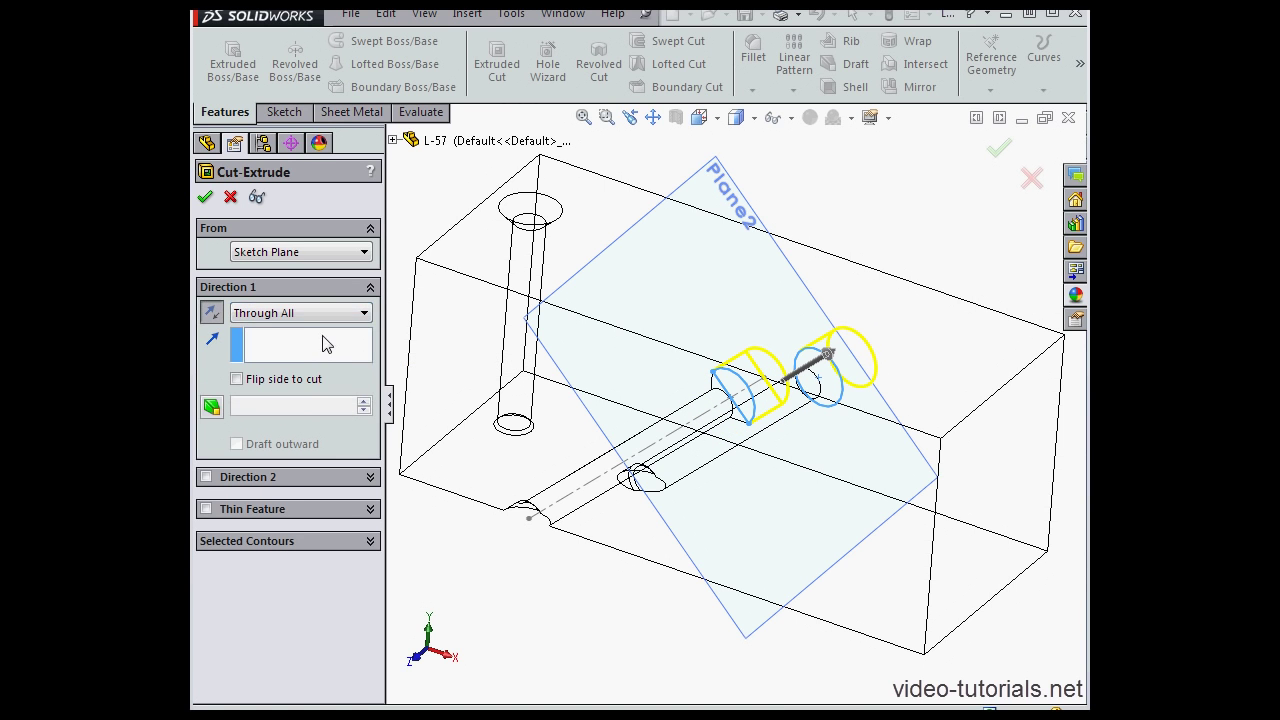
click(205, 199)
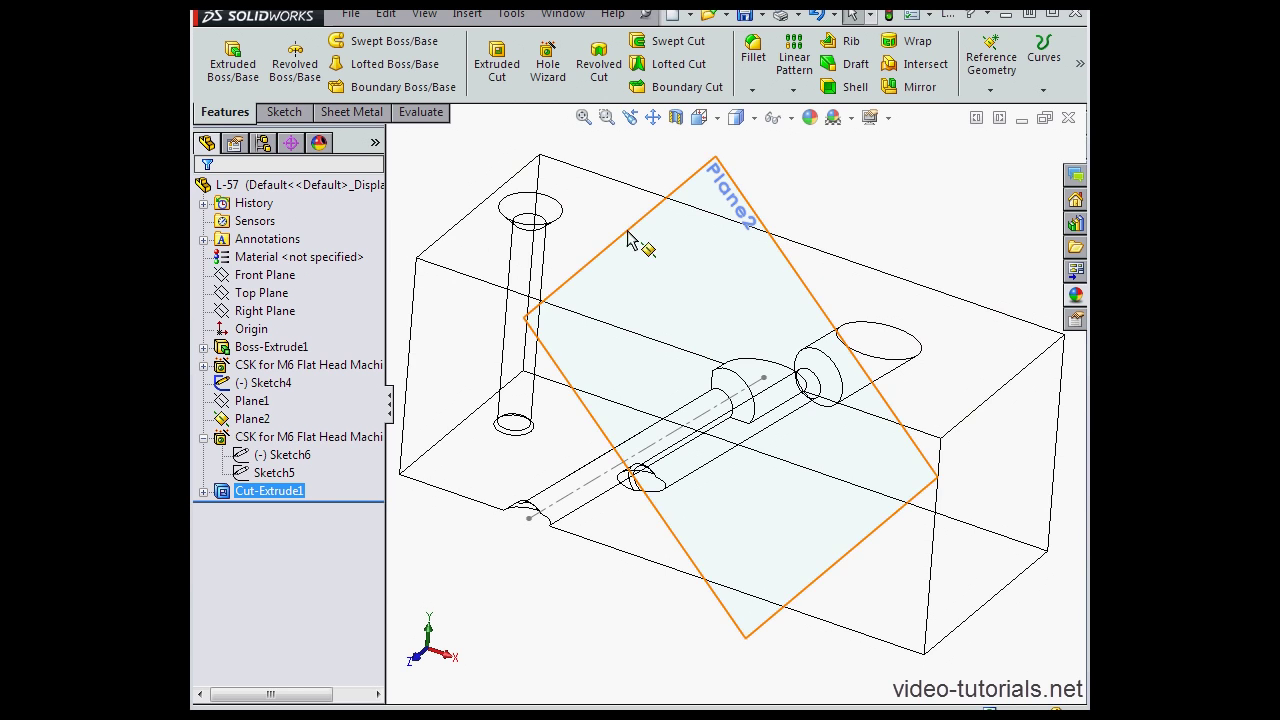
click(756, 118)
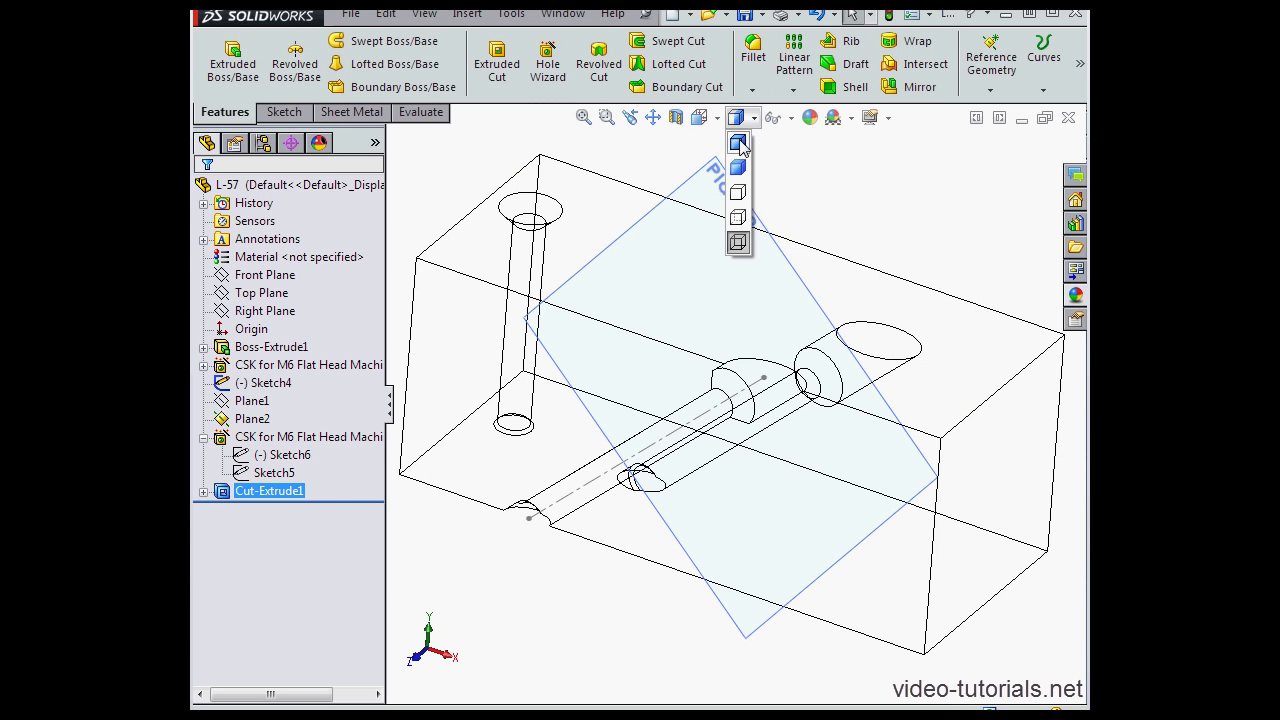
click(737, 140)
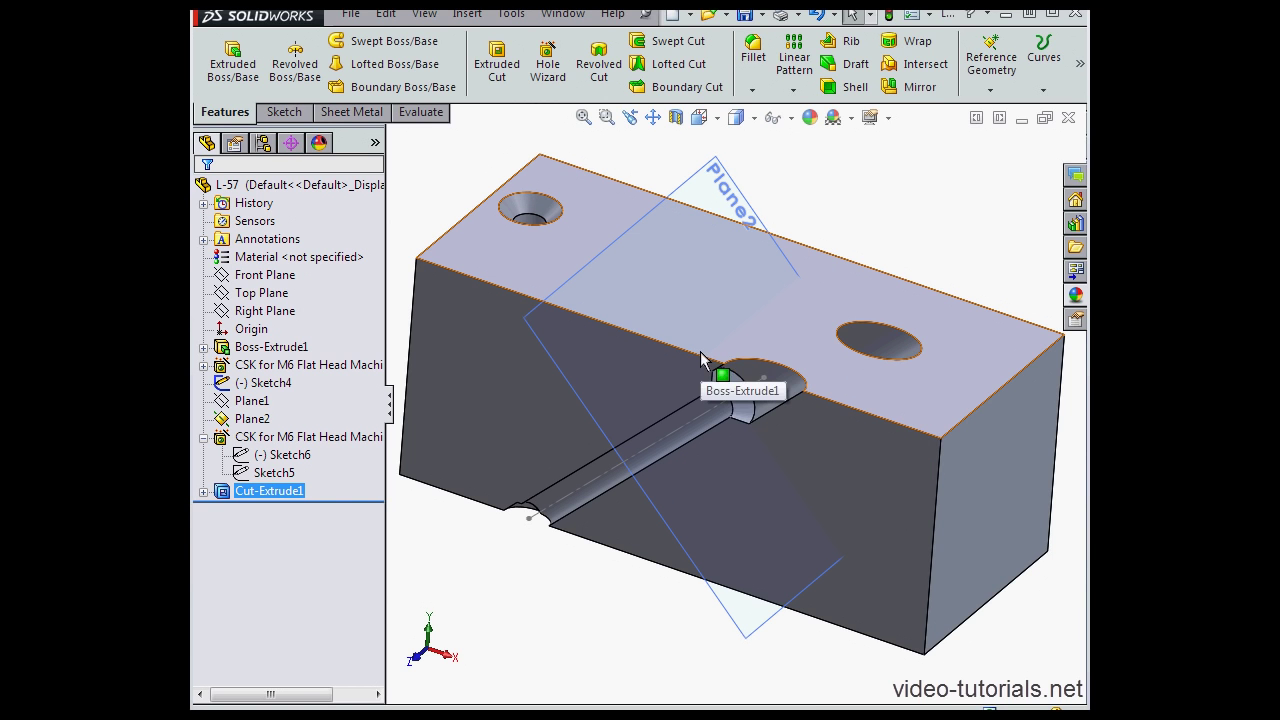